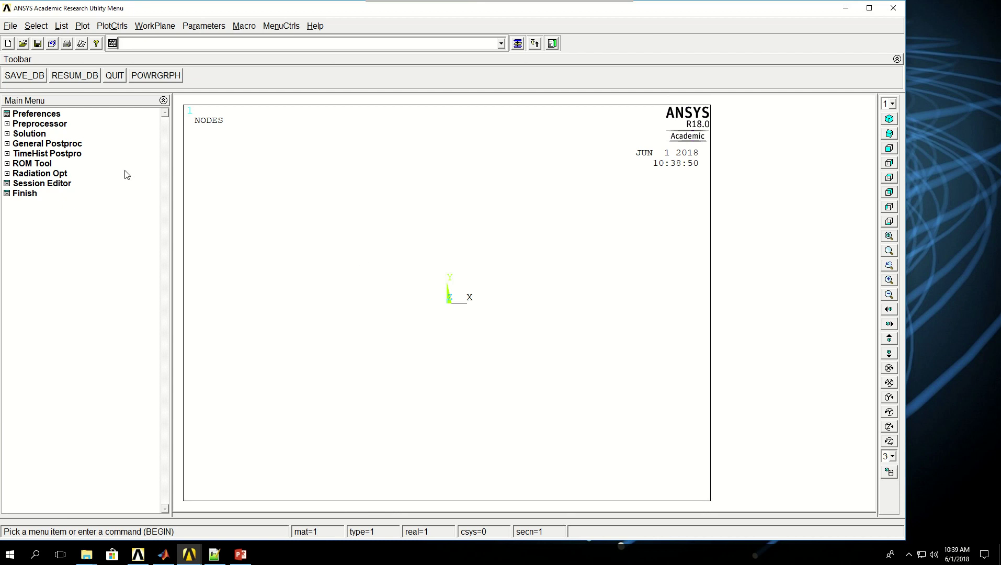
- Browse Preprocessor > Modeling > Create > Areas > Rectangle to reach the By Dimensions form
{"action": "left_click", "coordinate": [29, 126]}
{"action": "left_click", "coordinate": [39, 176]}
{"action": "left_click", "coordinate": [43, 174]}
{"action": "left_click", "coordinate": [45, 183]}
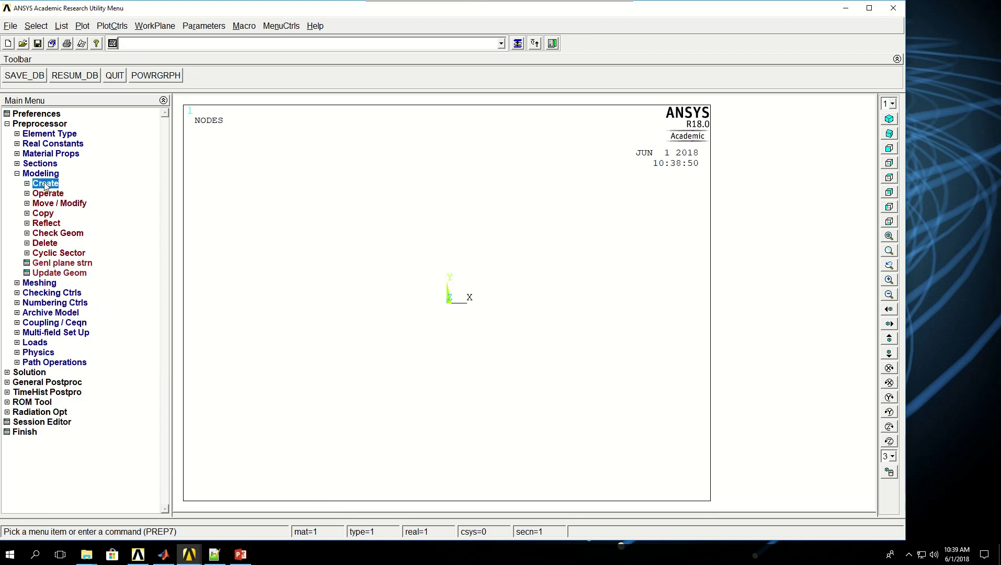
{"action": "left_click", "coordinate": [45, 184]}
{"action": "left_click", "coordinate": [52, 214]}
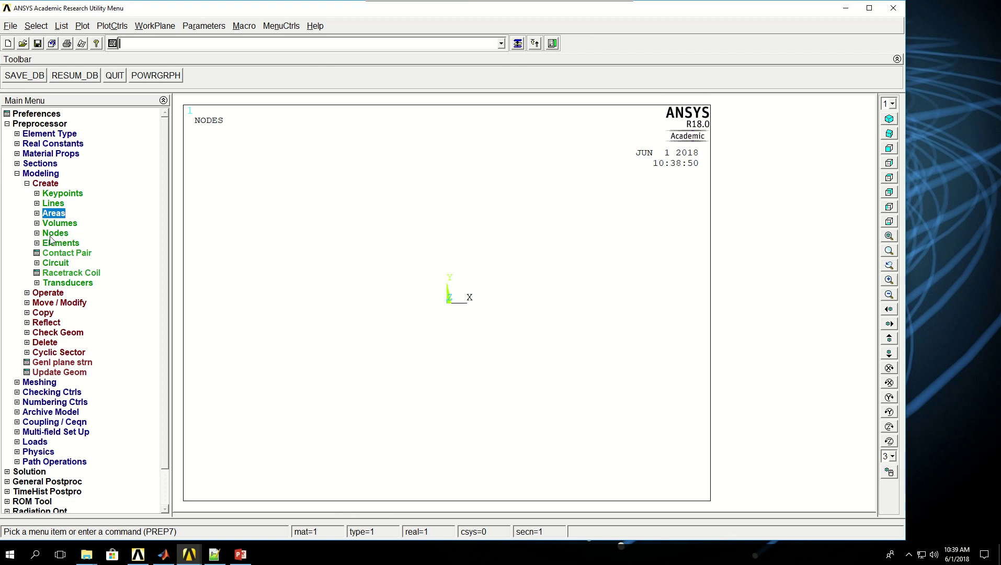
{"action": "left_click", "coordinate": [37, 214]}
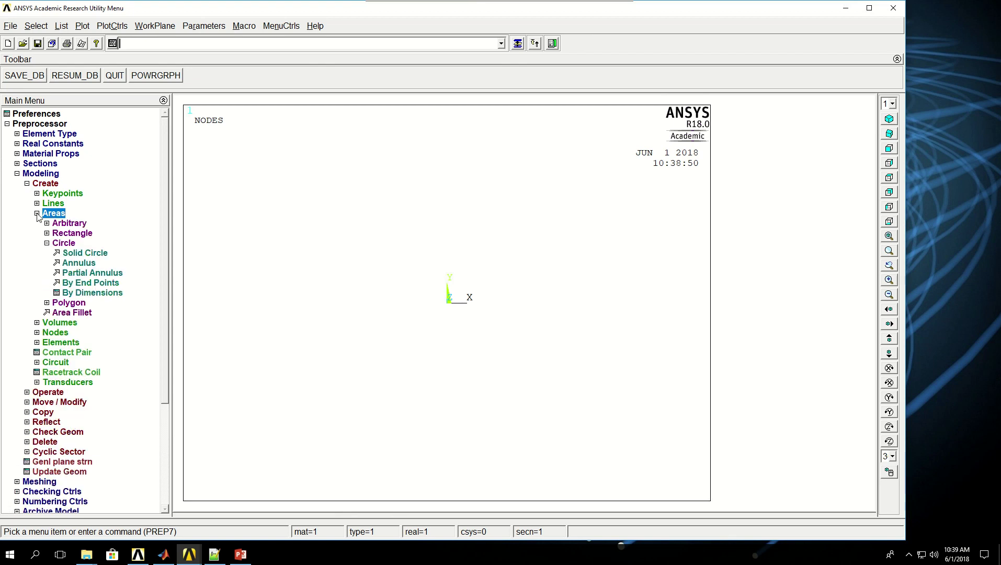
{"action": "left_click", "coordinate": [47, 244]}
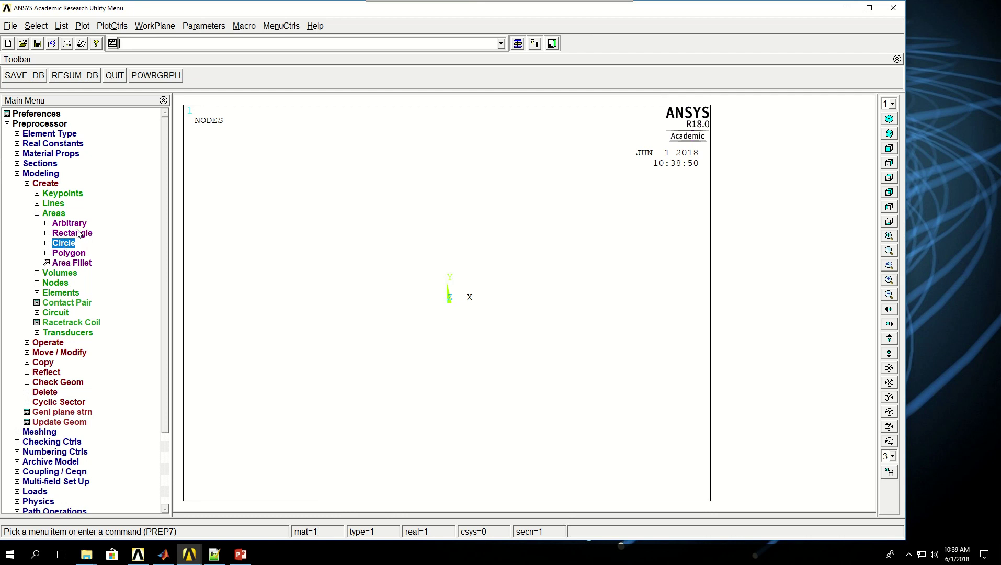
{"action": "left_click", "coordinate": [63, 233]}
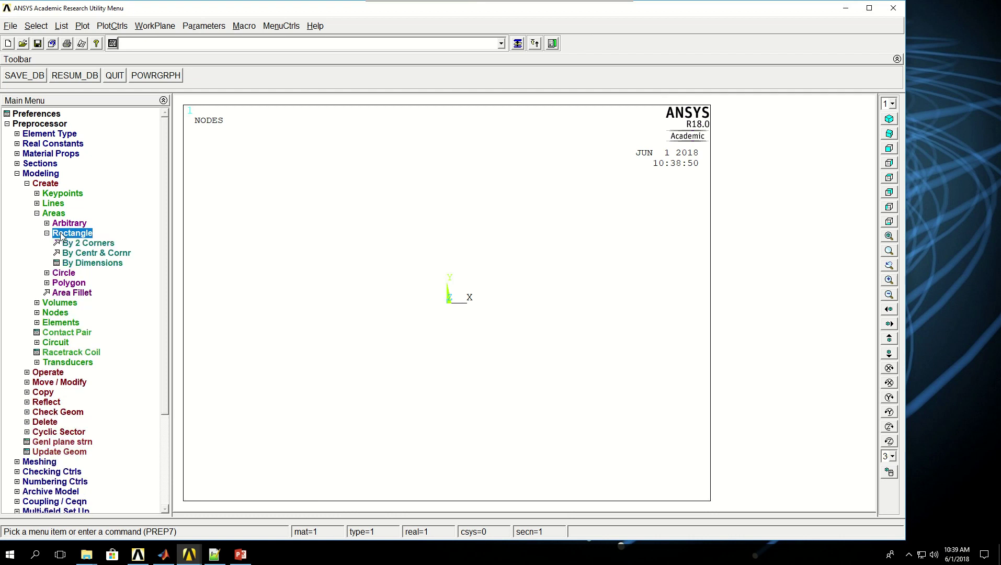
{"action": "left_click", "coordinate": [80, 264]}
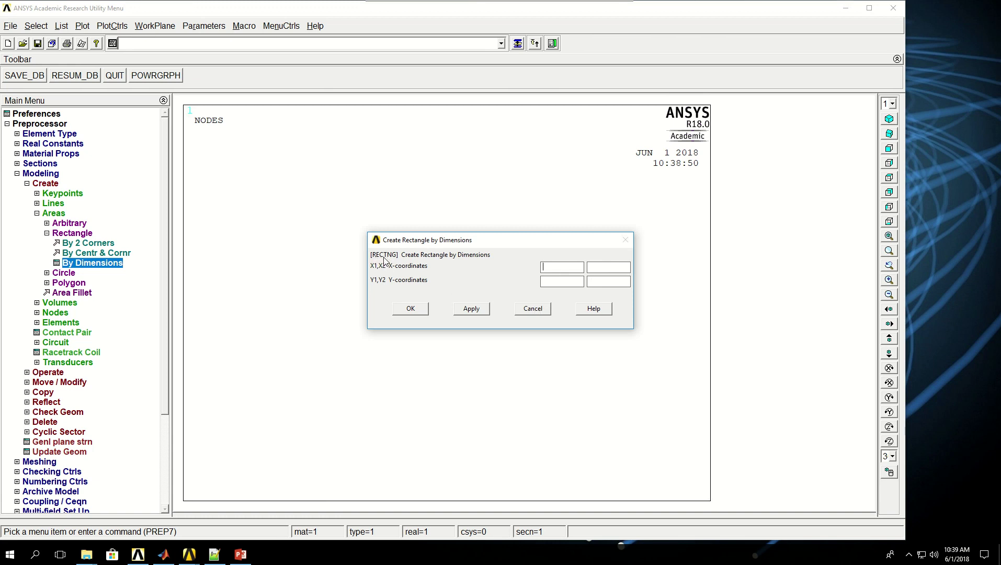
- Dismiss the form and create the rectangle with RECTNG,0,1,0,2 in the Command Window
{"action": "left_click", "coordinate": [534, 314]}
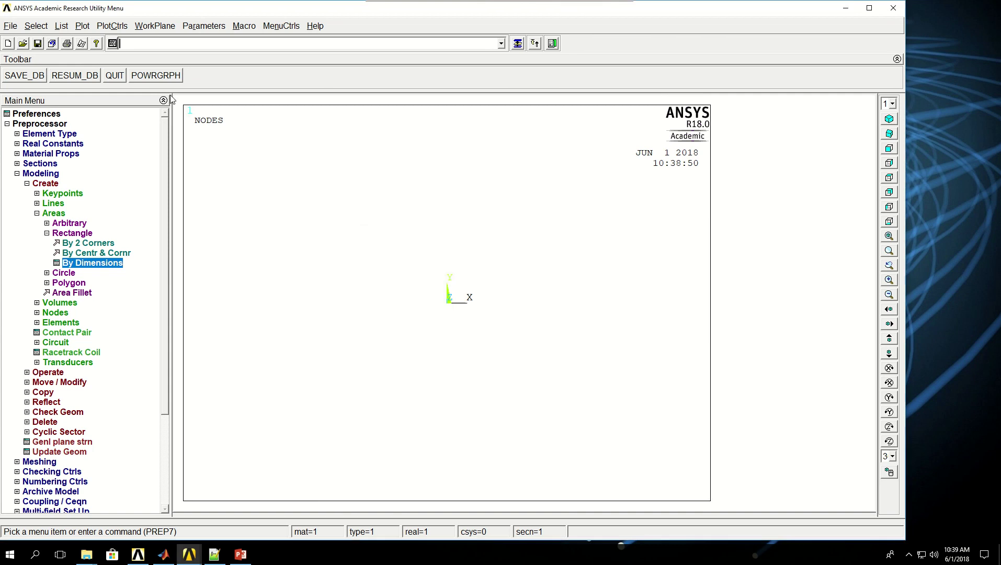
{"action": "left_click", "coordinate": [112, 43]}
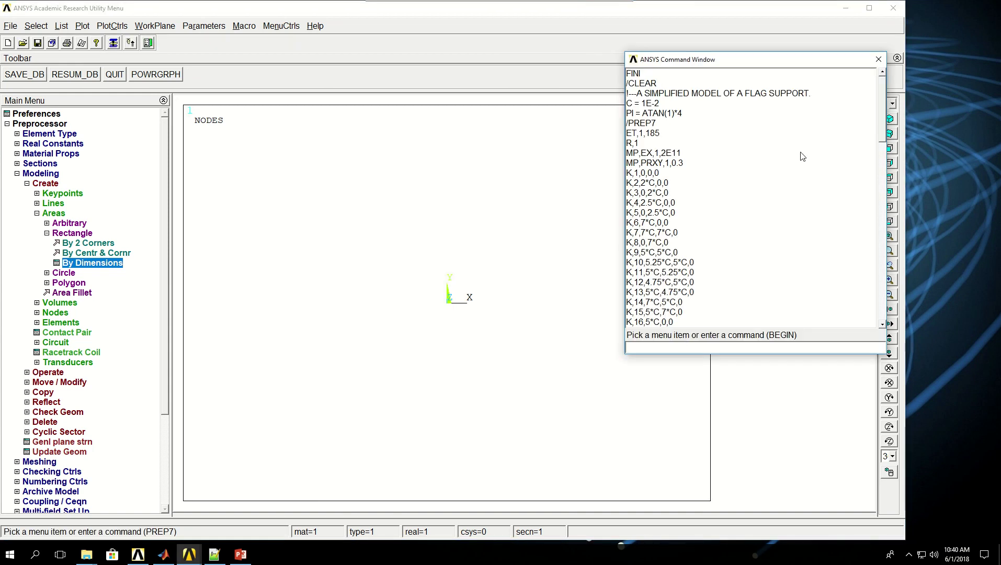
{"action": "left_click_drag", "start_coordinate": [882, 97], "coordinate": [880, 311]}
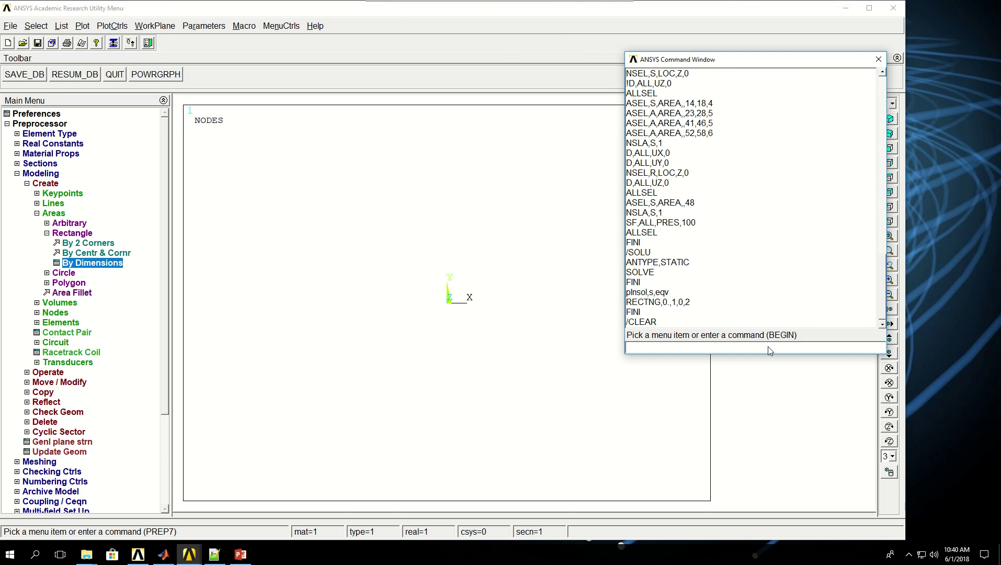
{"action": "type", "text": "RECTNG"}
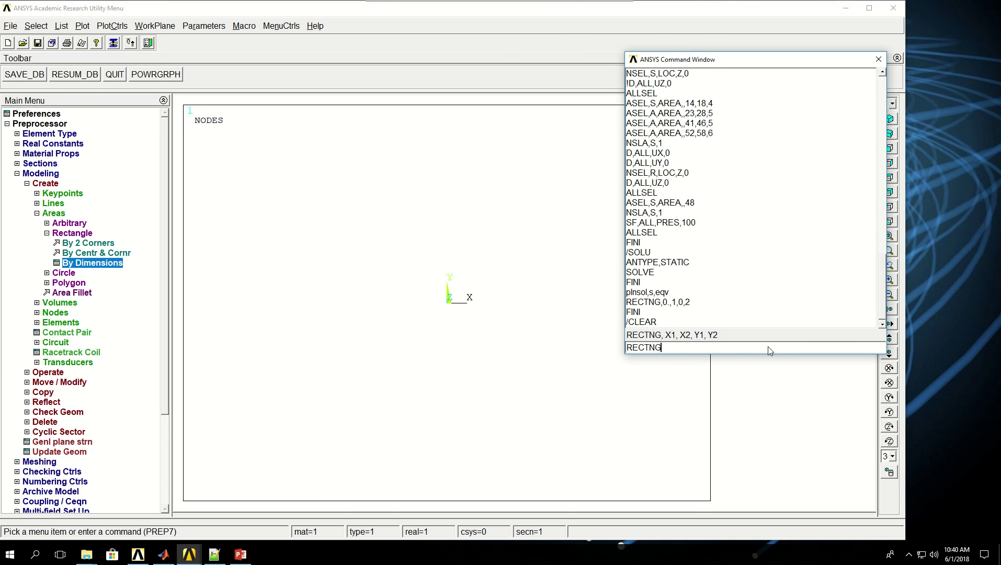
{"action": "type", "text": ","}
{"action": "type", "text": "2"}
{"action": "key", "text": "Return"}
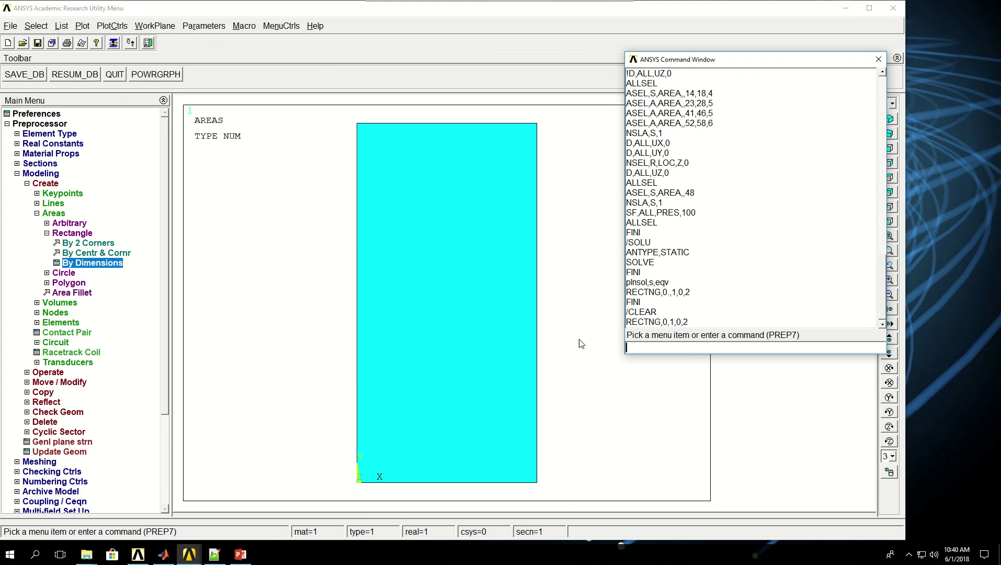
- Switch from the Rectangle options to Circle > Solid Circle, then cancel the picker
{"action": "left_click", "coordinate": [47, 234]}
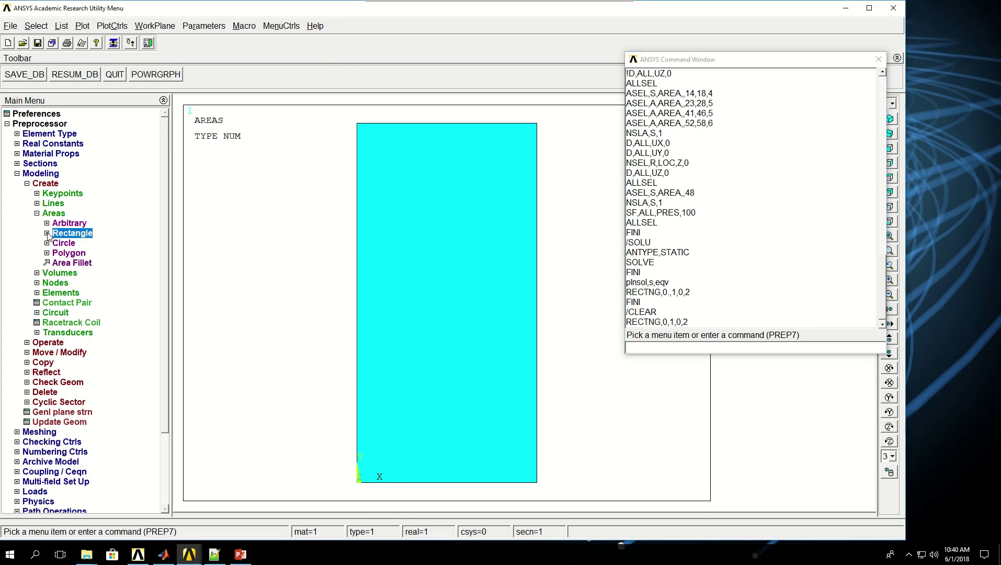
{"action": "left_click", "coordinate": [59, 244]}
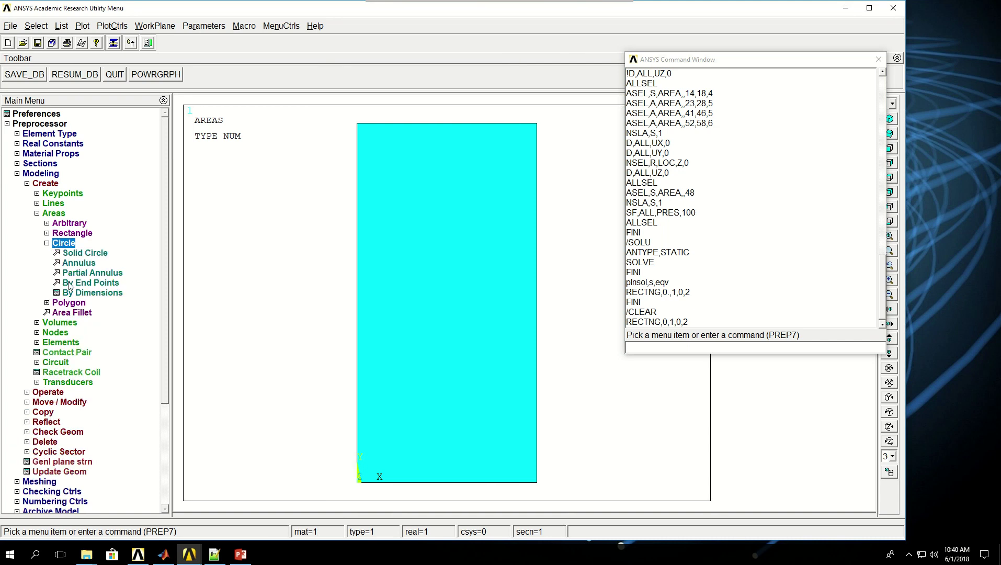
{"action": "left_click", "coordinate": [73, 255]}
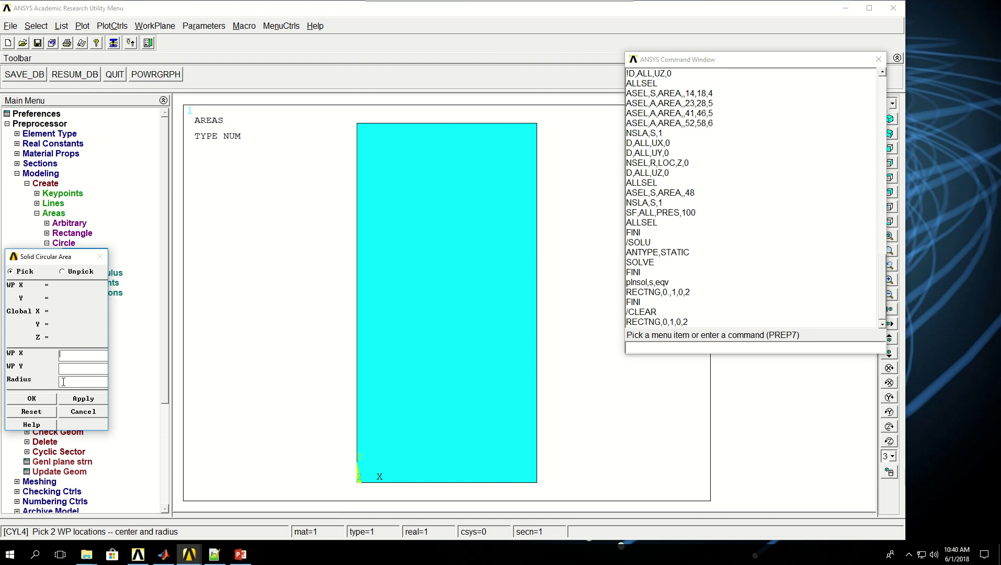
{"action": "left_click", "coordinate": [80, 413]}
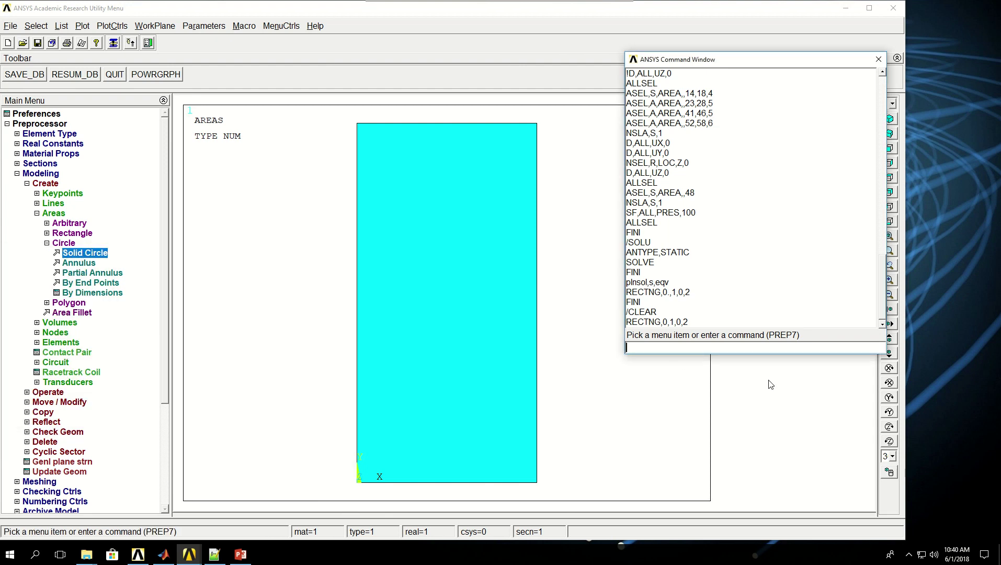
- Enter CYL4,0.5,1,0.2,0,,360 to add a radius-0.2 circle centred at (0.5, 1)
{"action": "type", "text": "CYL"}
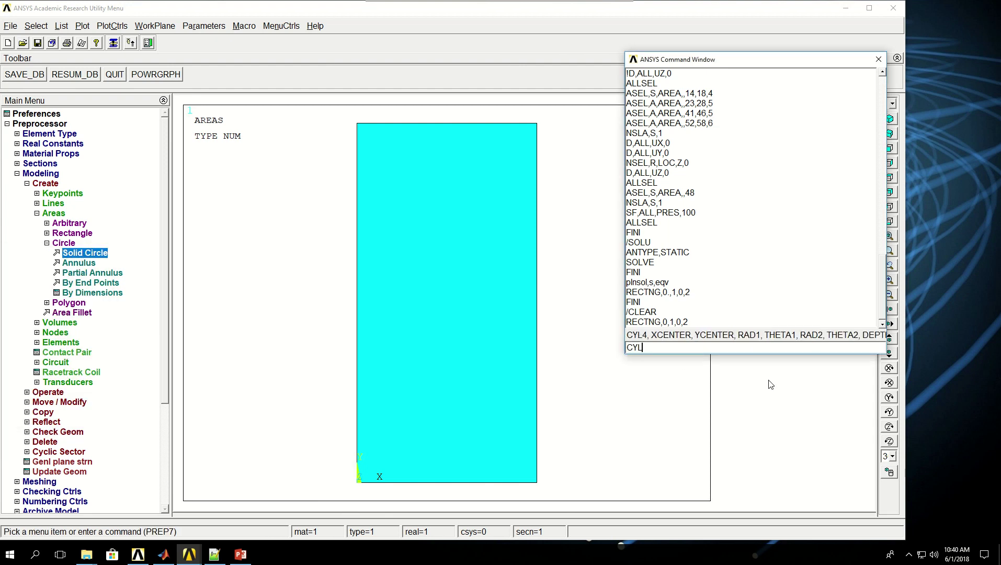
{"action": "type", "text": "4"}
{"action": "type", "text": "0.5"}
{"action": "type", "text": "0.2,0"}
{"action": "type", "text": "60"}
{"action": "key", "text": "Return"}
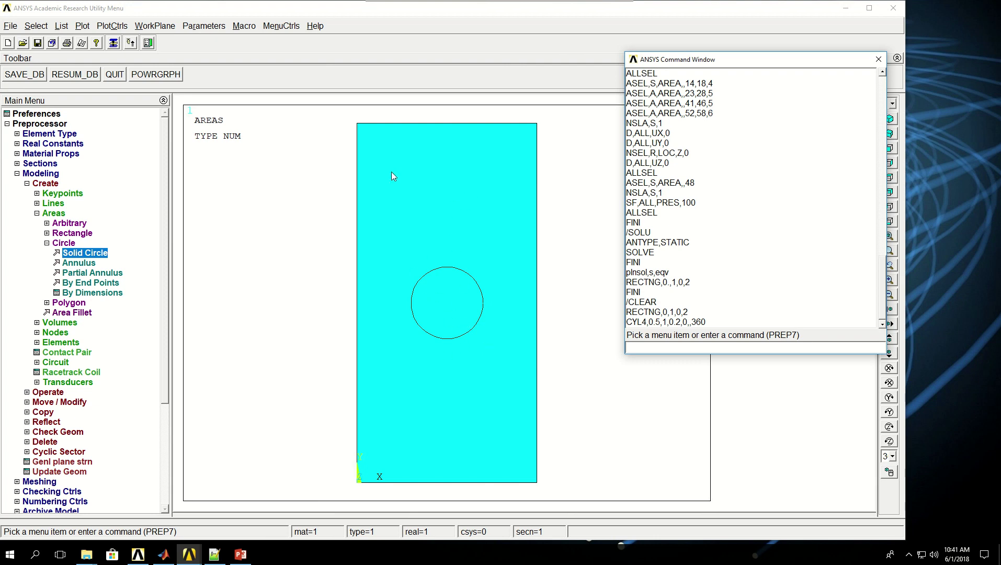
- Browse Operate > Booleans > Subtract > Areas, then cancel the subtraction picker
{"action": "left_click", "coordinate": [27, 183]}
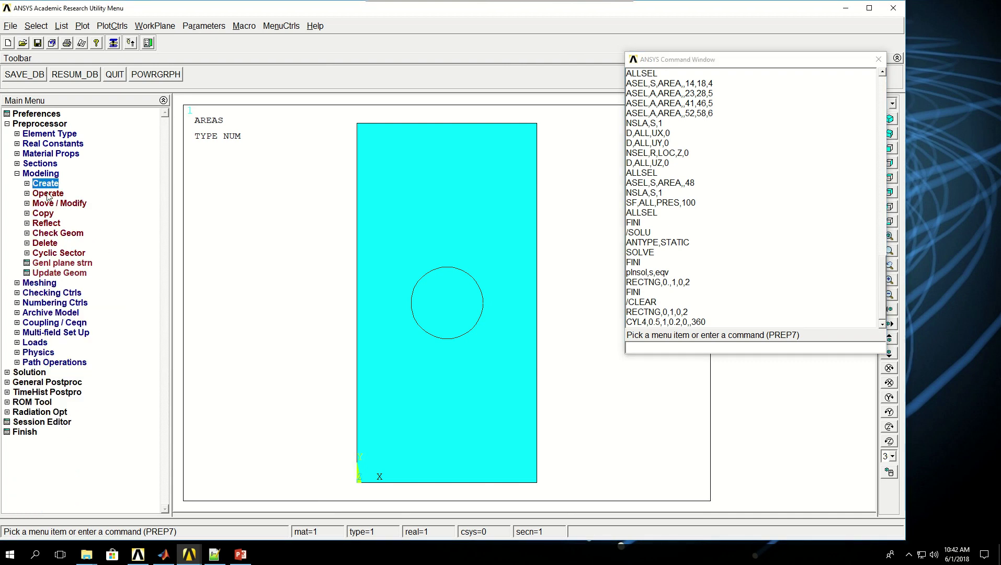
{"action": "left_click", "coordinate": [47, 194]}
{"action": "left_click", "coordinate": [58, 223]}
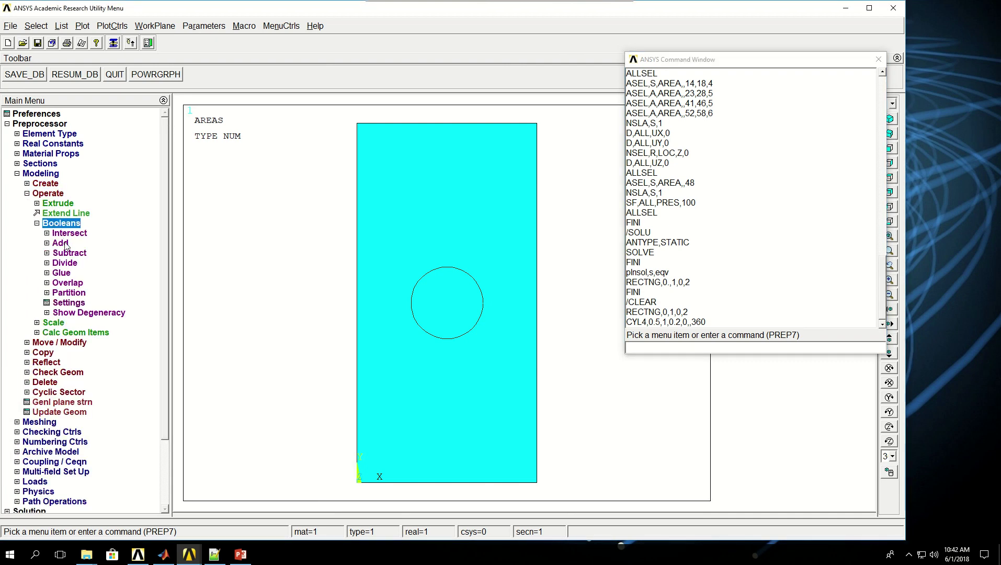
{"action": "left_click", "coordinate": [67, 254]}
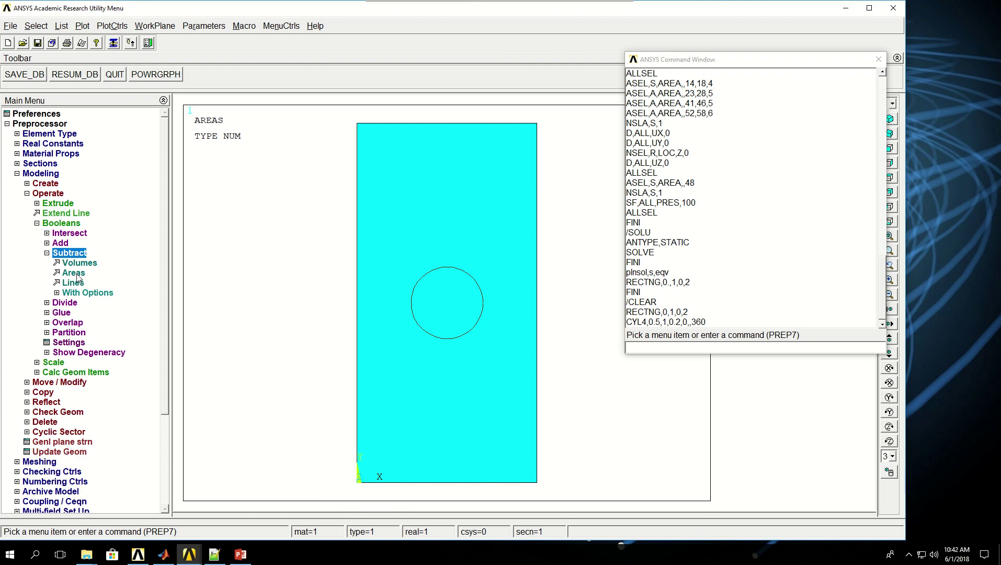
{"action": "left_click", "coordinate": [76, 275]}
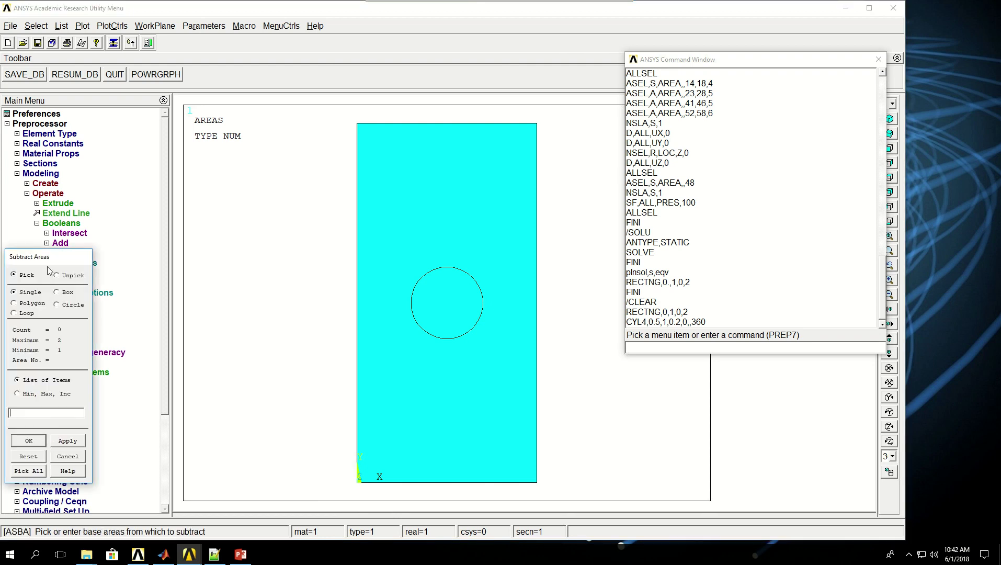
{"action": "left_click_drag", "start_coordinate": [84, 259], "coordinate": [128, 260]}
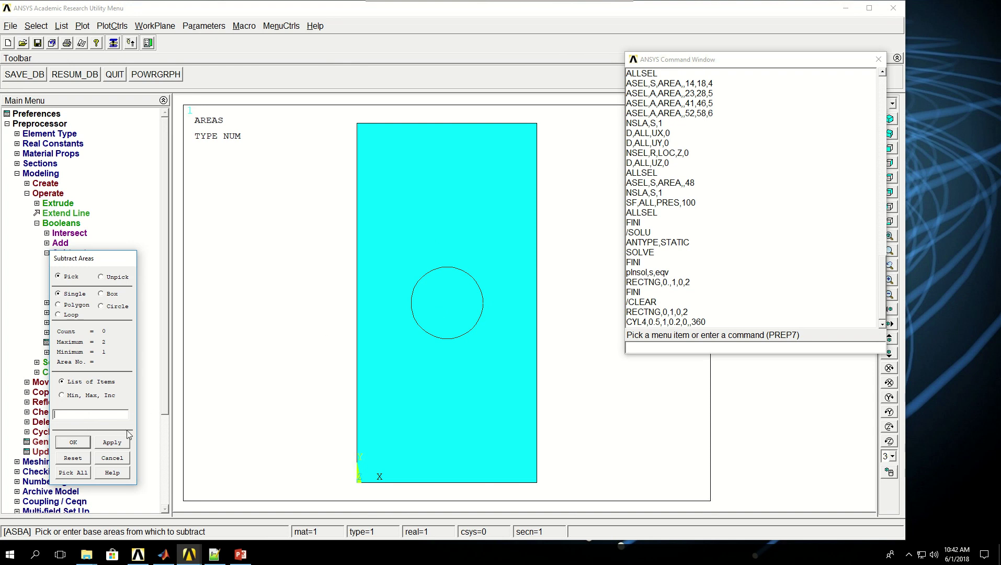
{"action": "left_click", "coordinate": [113, 458]}
- Subtract the circle from the rectangle with ASBA,1,2 and replot areas with APLOT
{"action": "left_click", "coordinate": [653, 346]}
{"action": "type", "text": "ASBA,1"}
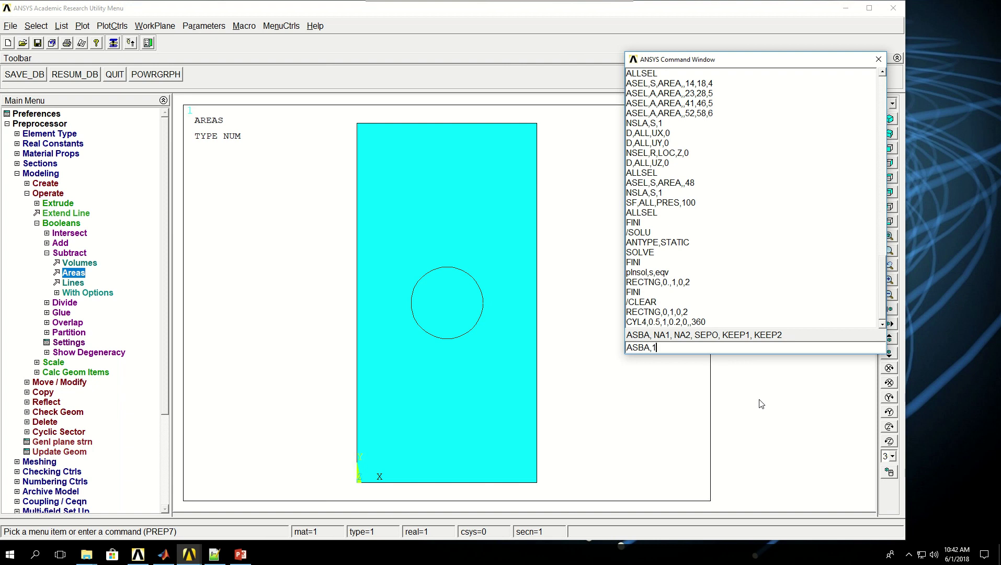
{"action": "type", "text": ",2"}
{"action": "key", "text": "Return"}
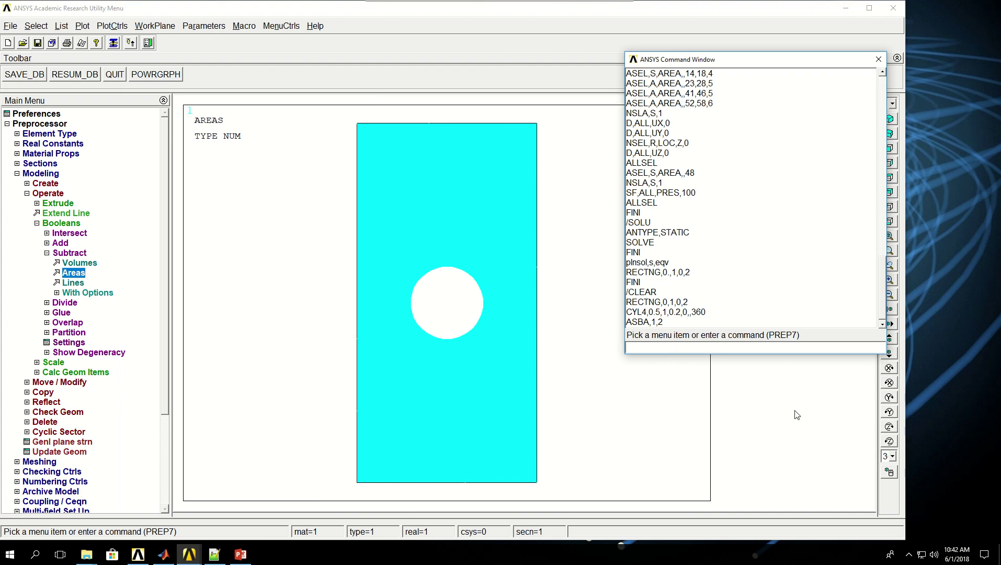
{"action": "type", "text": "APLOT"}
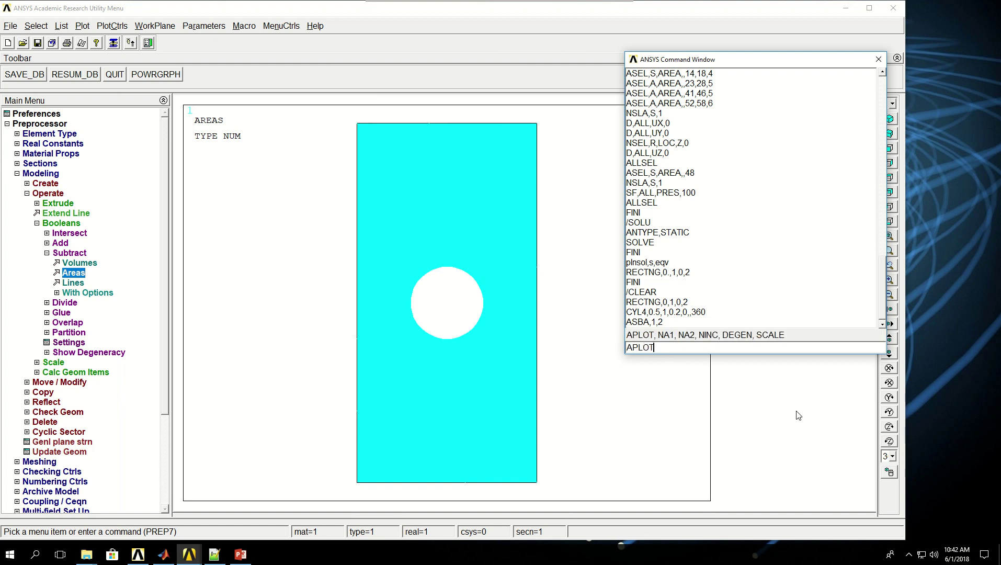
{"action": "key", "text": "Return"}
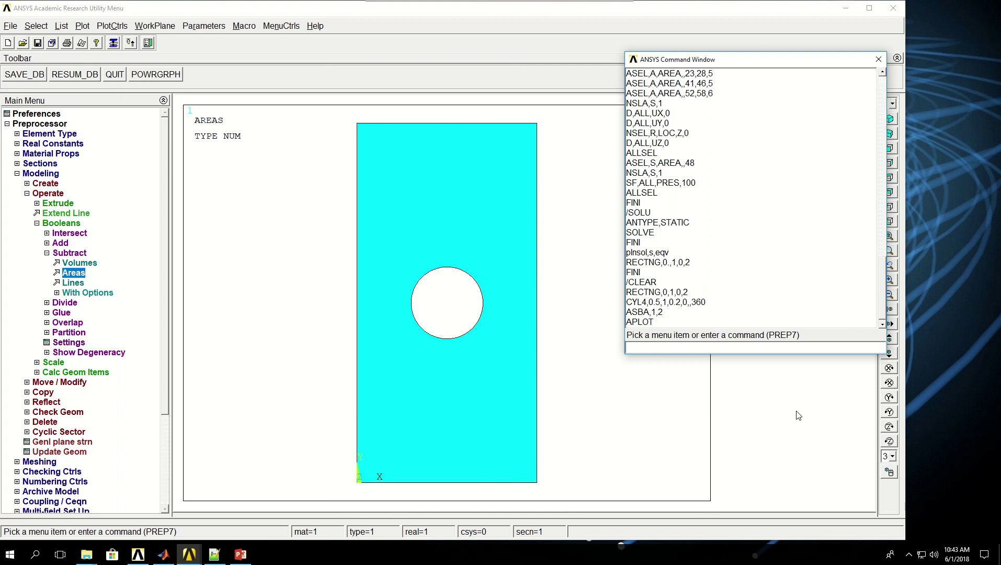
- Clear the database for a new model and enter the preprocessor with /PREP7
{"action": "left_click", "coordinate": [735, 345]}
{"action": "left_click", "coordinate": [878, 59]}
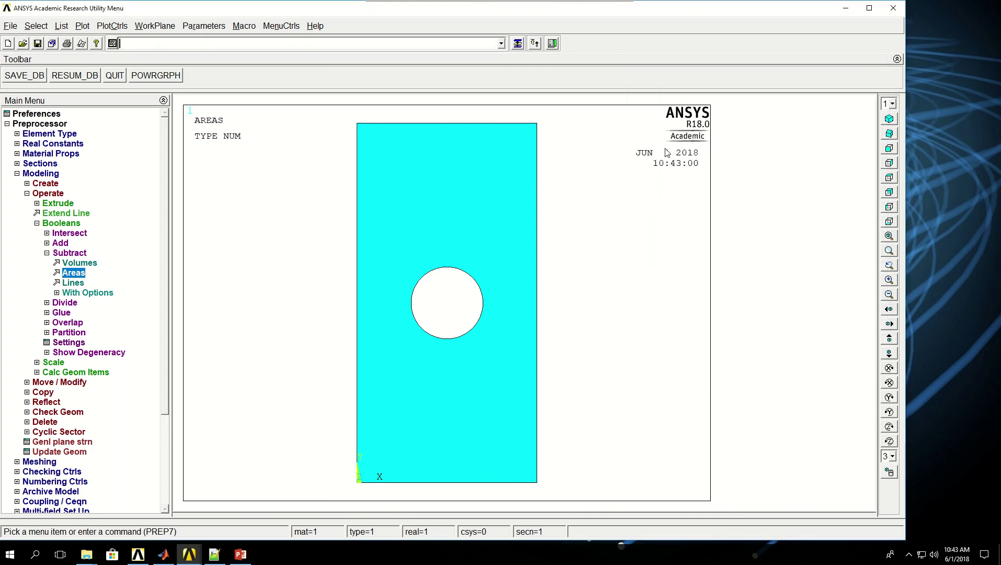
{"action": "left_click", "coordinate": [114, 44]}
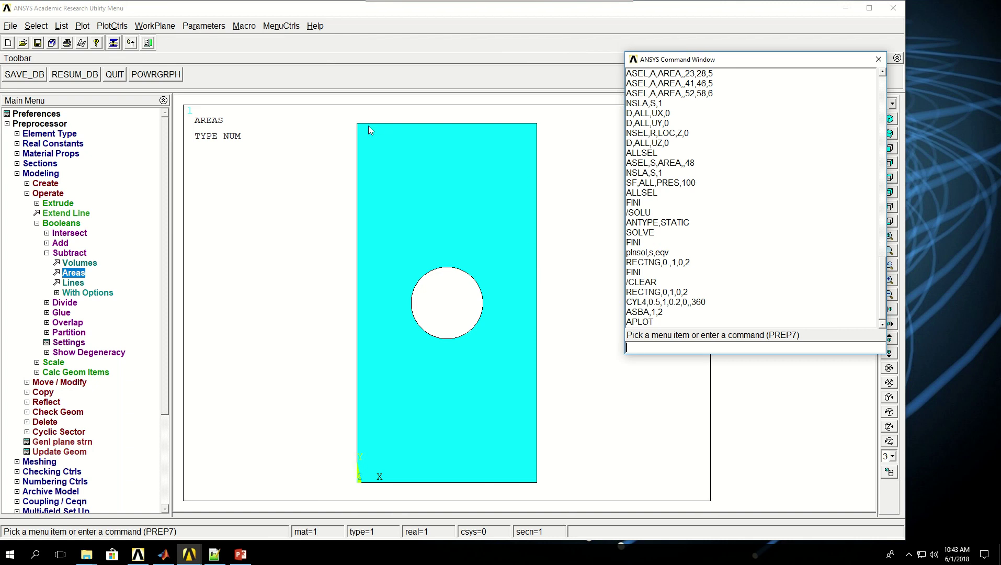
{"action": "left_click", "coordinate": [10, 26]}
{"action": "left_click", "coordinate": [26, 42]}
{"action": "left_click", "coordinate": [411, 349]}
{"action": "left_click", "coordinate": [125, 81]}
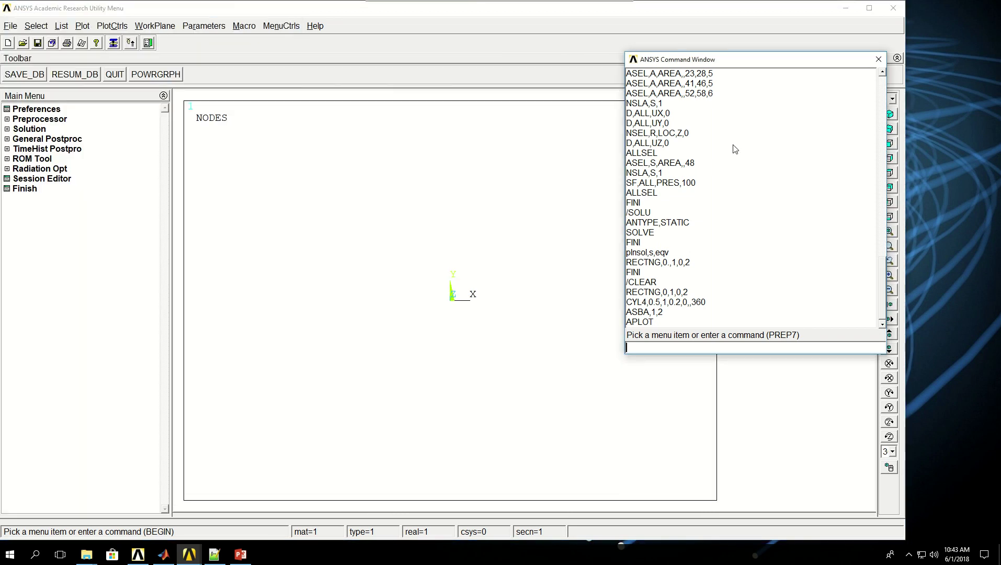
{"action": "left_click", "coordinate": [652, 346]}
{"action": "type", "text": "/PREP"}
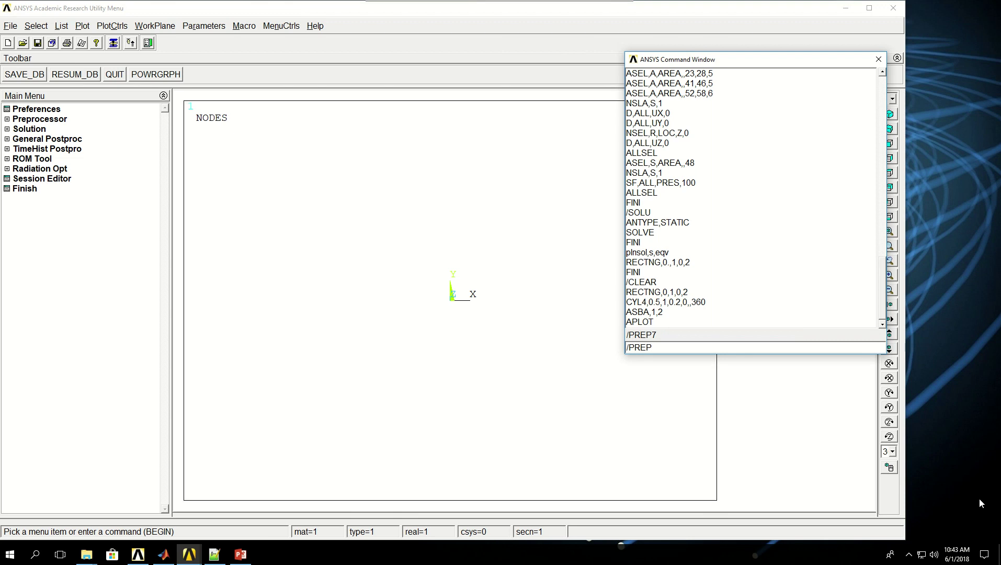
{"action": "type", "text": "7"}
{"action": "key", "text": "Return"}
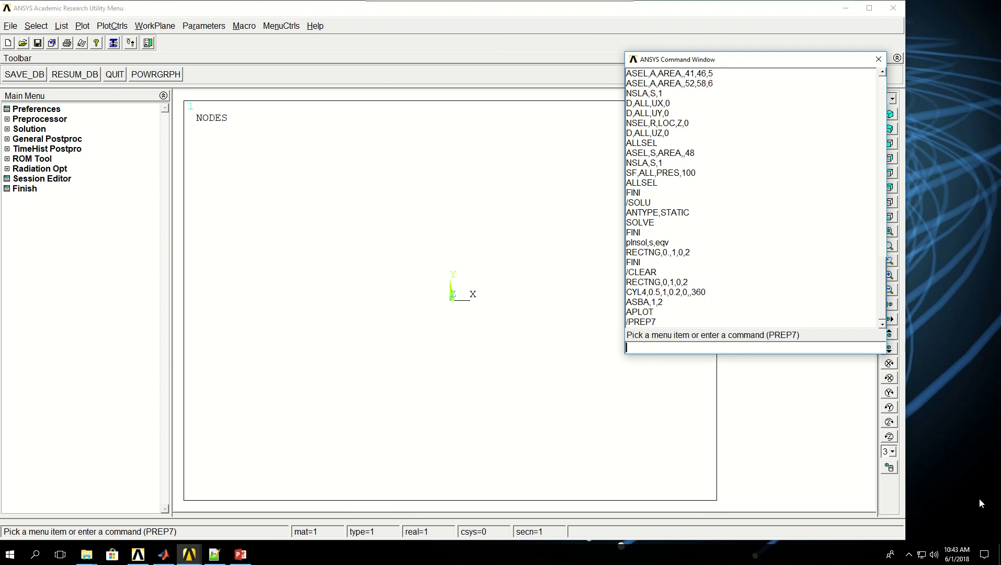
- Create keypoints 1–4 at (-0.5,0), (-0.25,0.25), (0.25,0.25) and (0.5,0) with K commands
{"action": "type", "text": "K"}
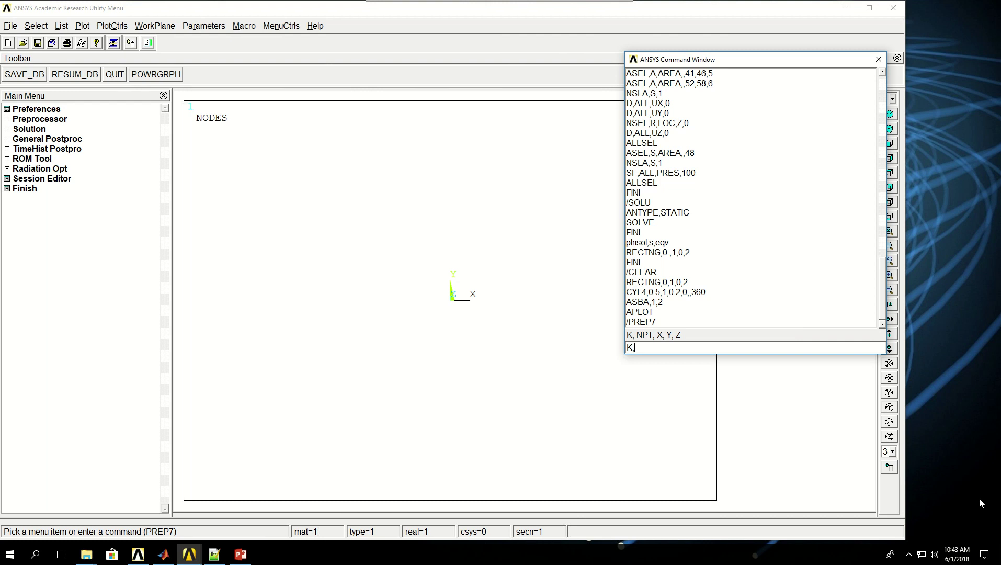
{"action": "type", "text": ",1,-0.5,0"}
{"action": "key", "text": "Return"}
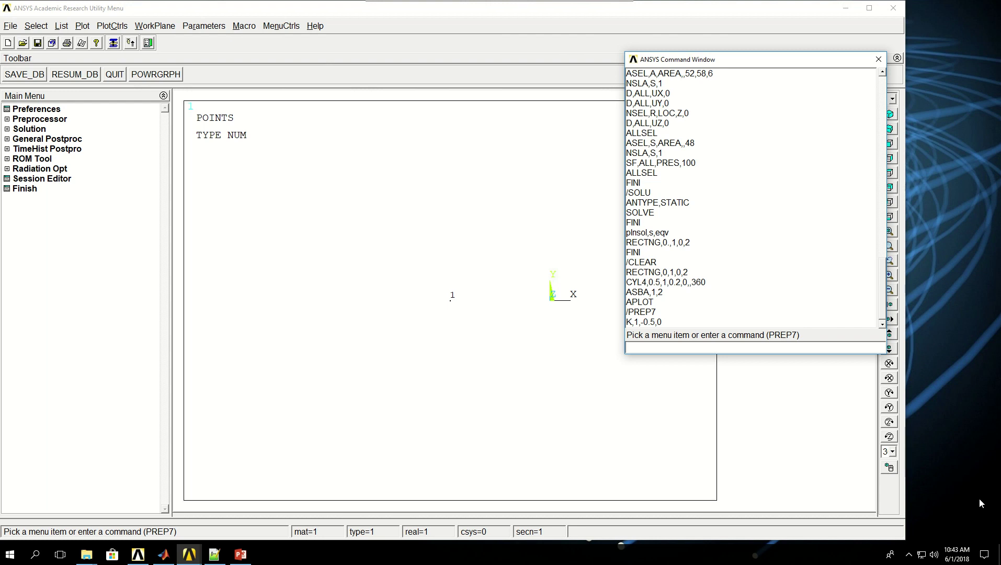
{"action": "type", "text": "K"}
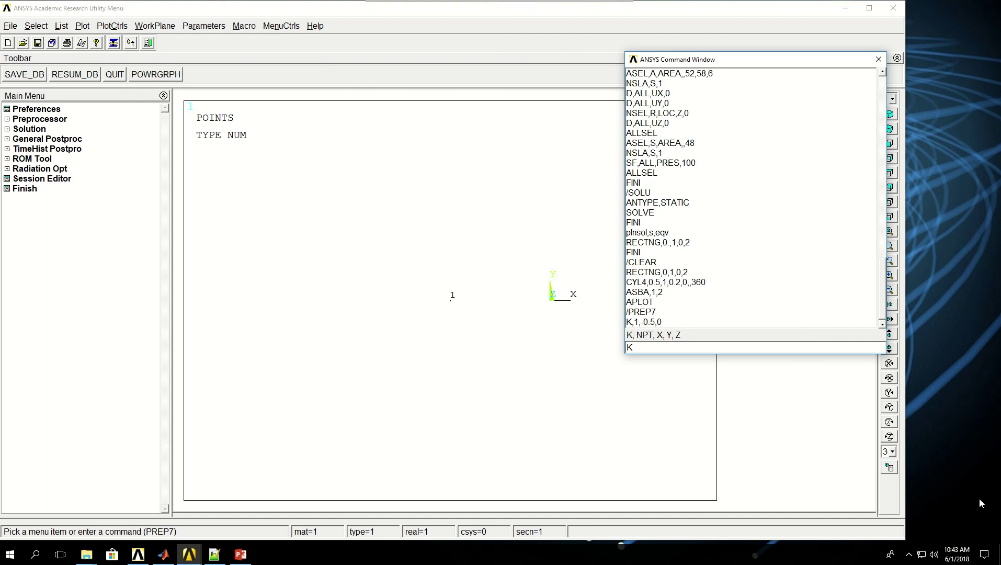
{"action": "type", "text": ",2,-0.5"}
{"action": "key", "text": "BackSpace"}
{"action": "key", "text": "BackSpace"}
{"action": "type", "text": ".25,0.25"}
{"action": "key", "text": "Return"}
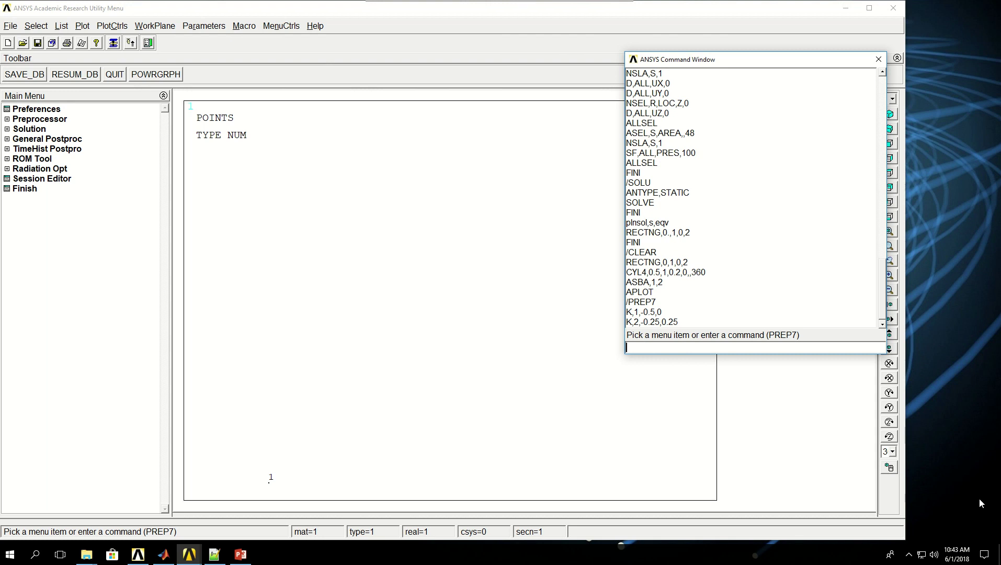
{"action": "left_click_drag", "start_coordinate": [723, 63], "coordinate": [842, 104]}
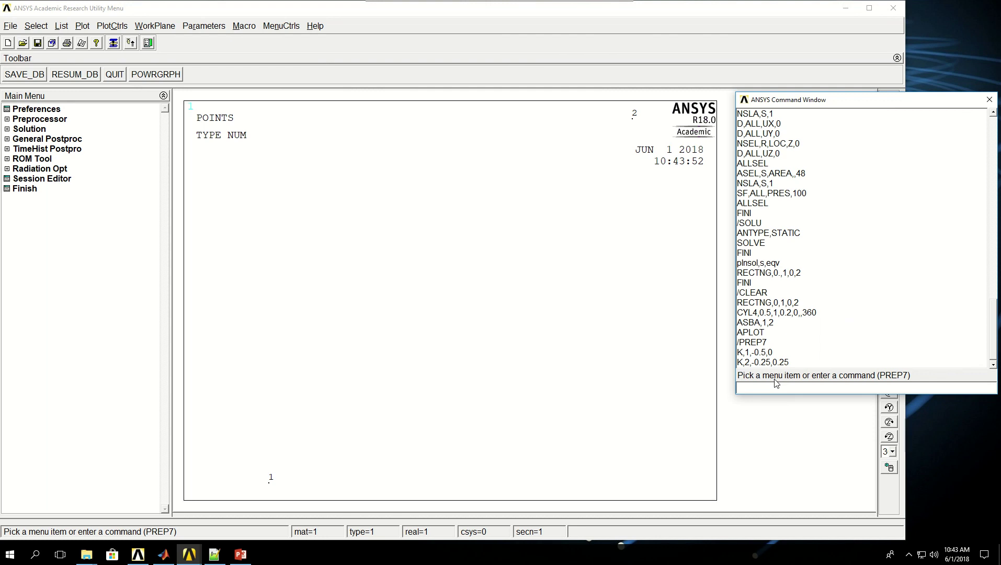
{"action": "type", "text": "K,3,0.2"}
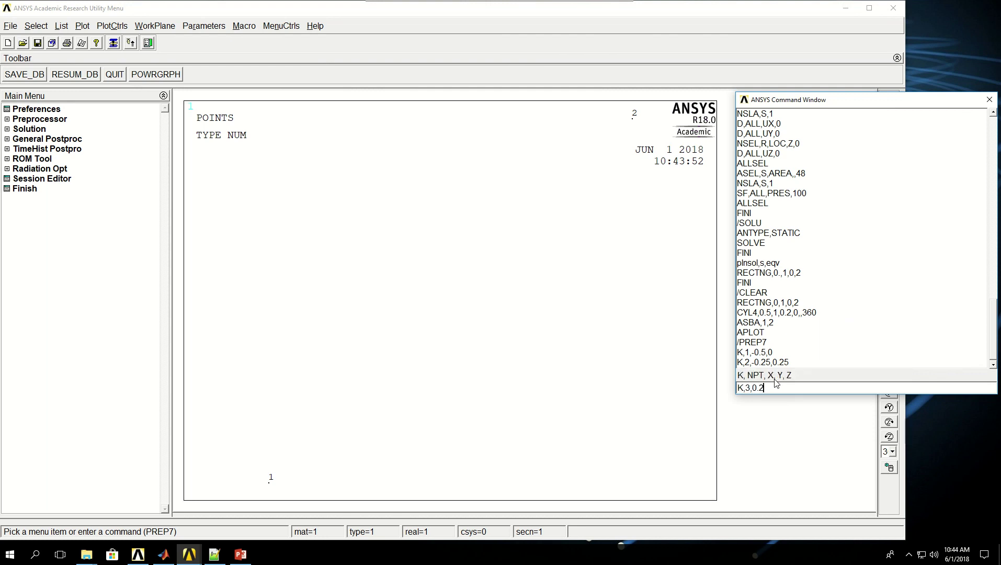
{"action": "type", "text": "5,0.25,0.2"}
{"action": "key", "text": "Return"}
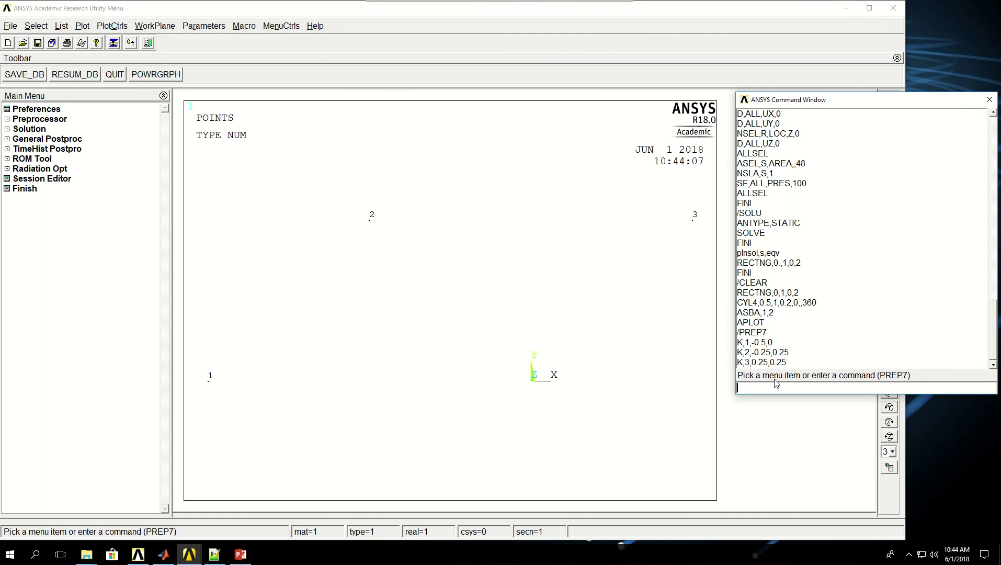
{"action": "type", "text": "K,4,0.5,"}
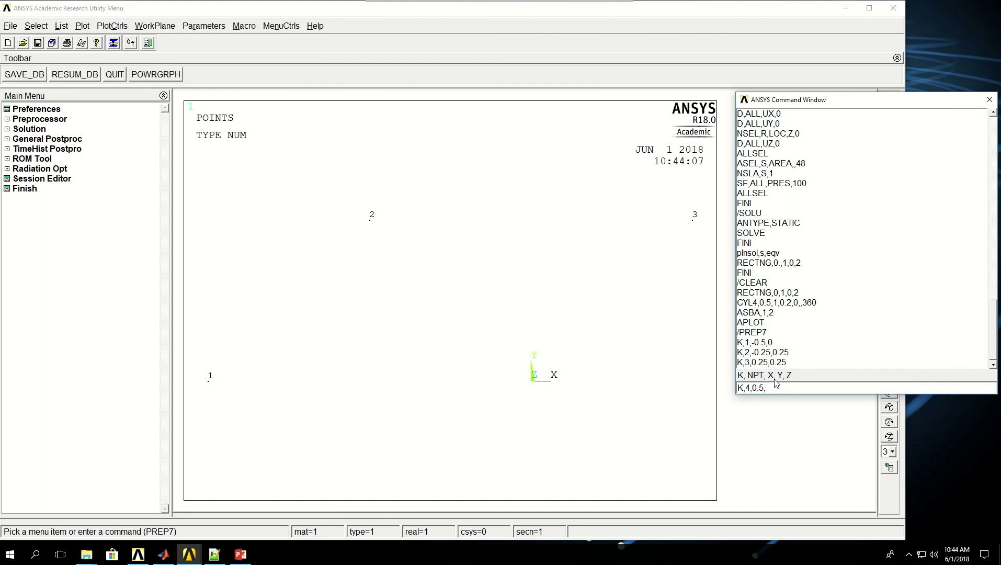
{"action": "type", "text": ",0"}
{"action": "key", "text": "Return"}
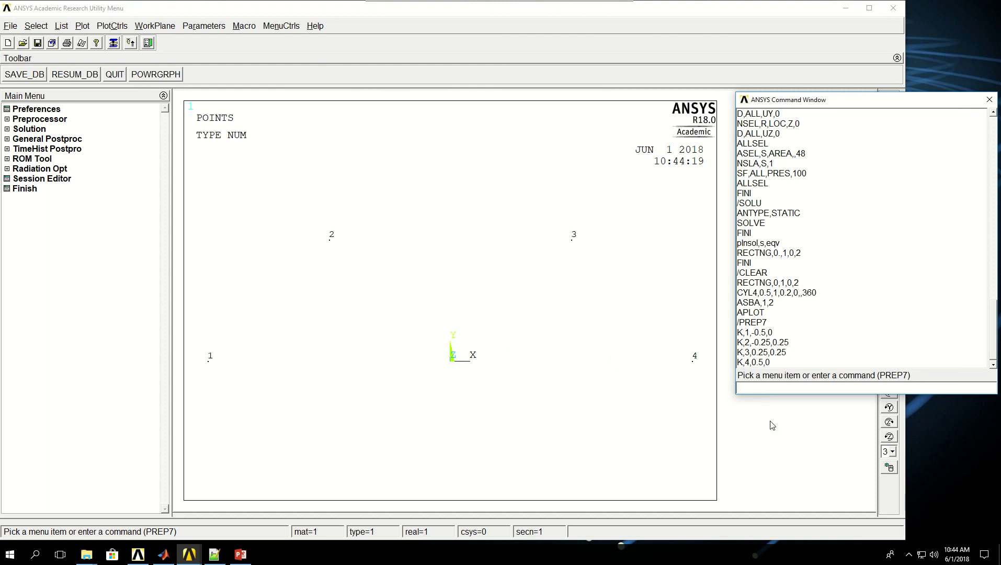
- Enter K commands for keypoints 5–8 at (0,0), (0.1,0), (0,0.1) and (-0.1,0)
{"action": "type", "text": "K"}
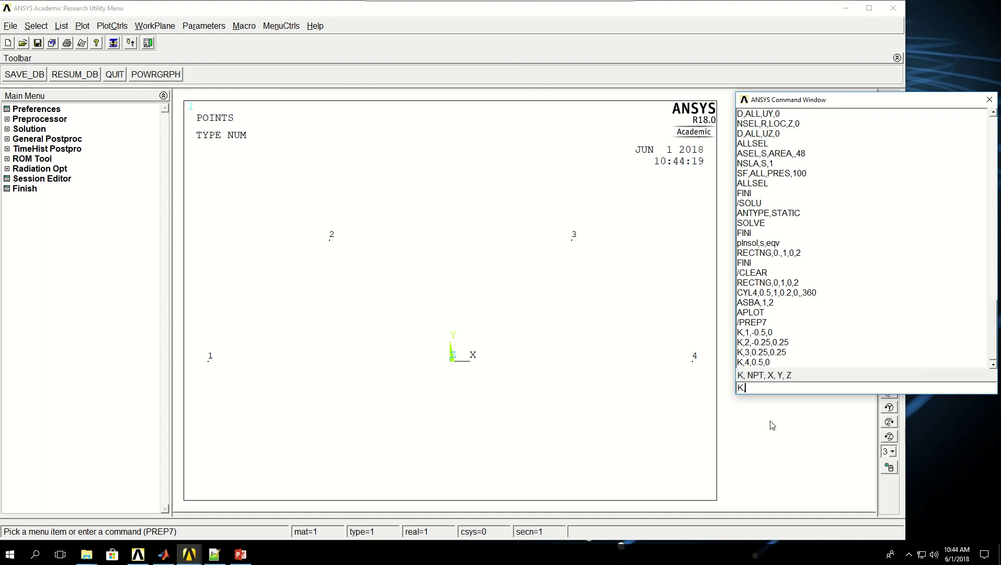
{"action": "type", "text": ",5,0,0"}
{"action": "key", "text": "Return"}
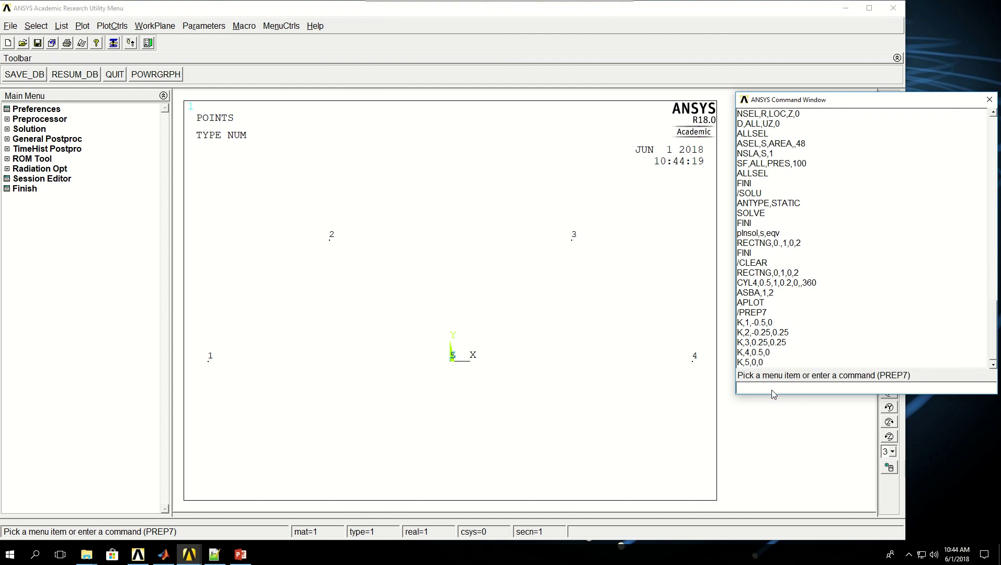
{"action": "type", "text": "K,6,0.1,"}
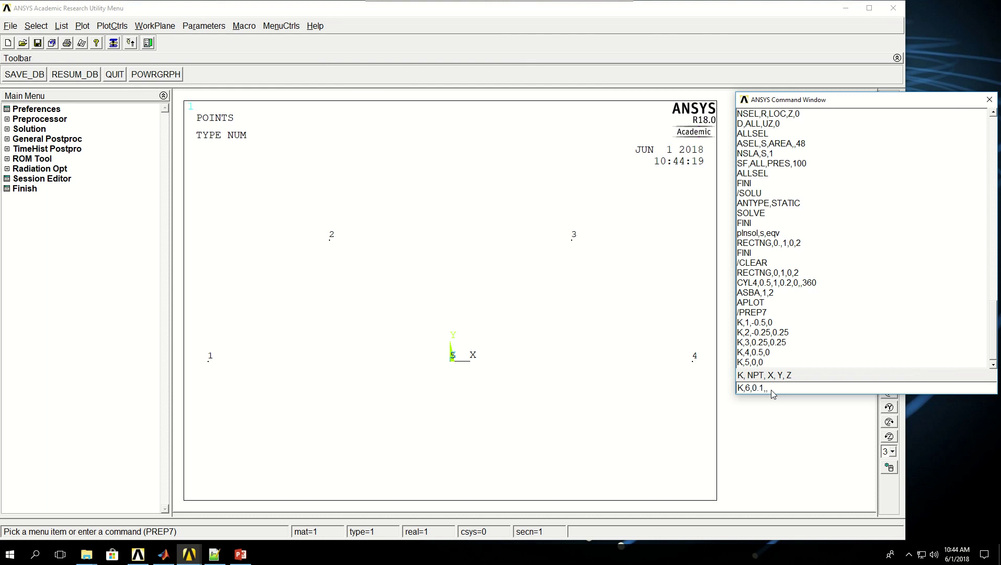
{"action": "type", "text": "0"}
{"action": "key", "text": "Return"}
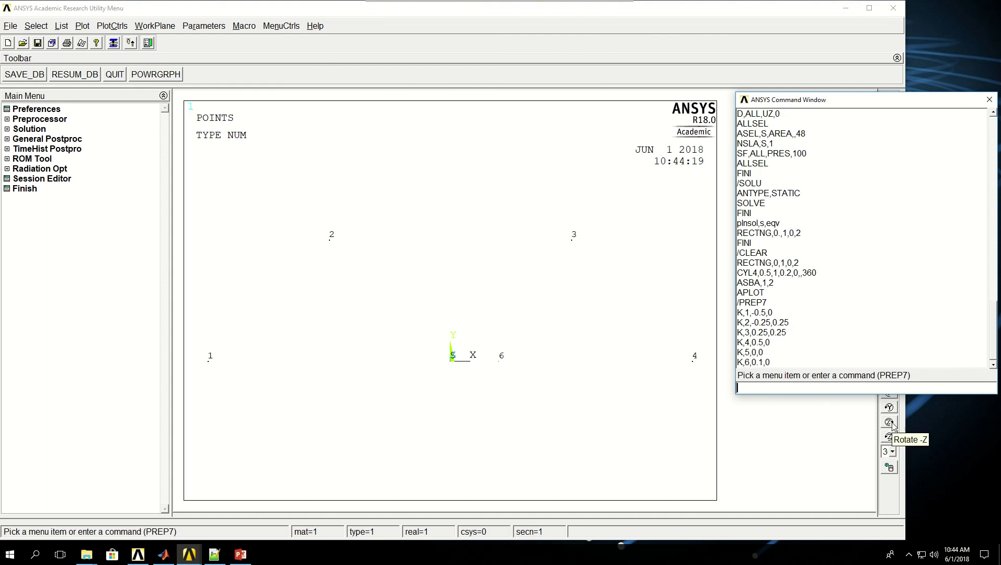
{"action": "type", "text": "K"}
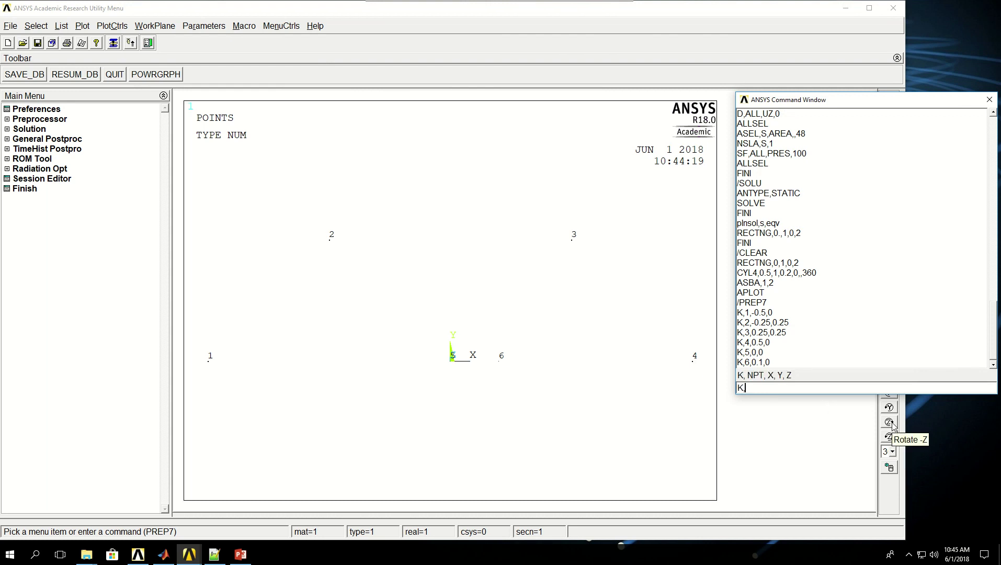
{"action": "type", "text": ",7,0,0.1"}
{"action": "key", "text": "Return"}
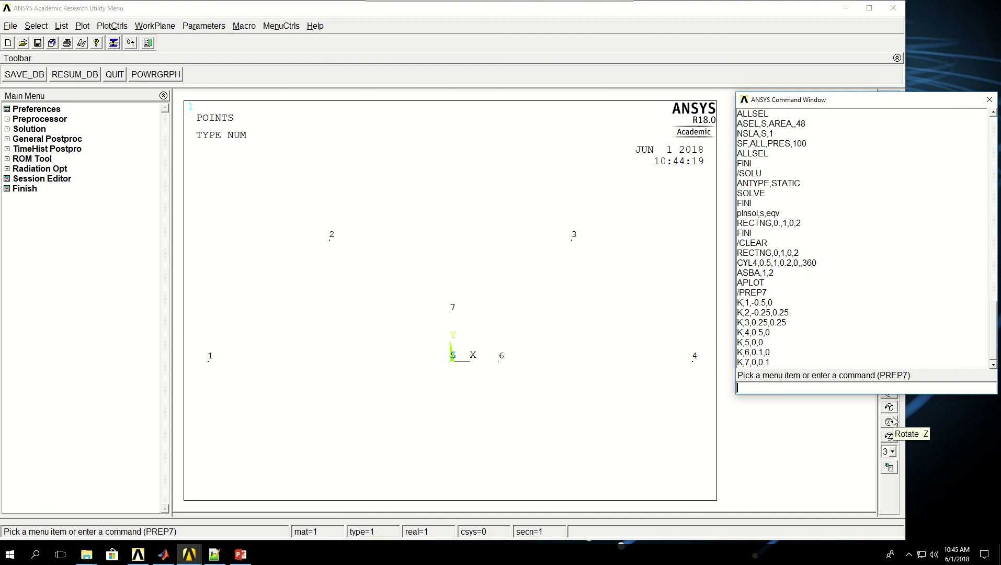
{"action": "type", "text": "K,8,-0.1,0"}
{"action": "key", "text": "Return"}
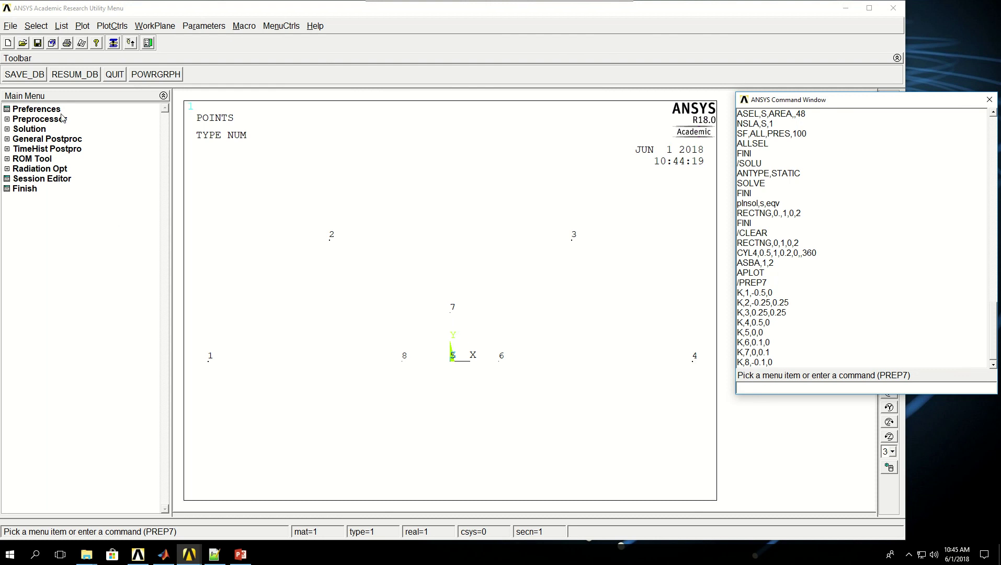
- Browse Preprocessor > Modeling > Create > Lines > Arcs
{"action": "left_click", "coordinate": [37, 119]}
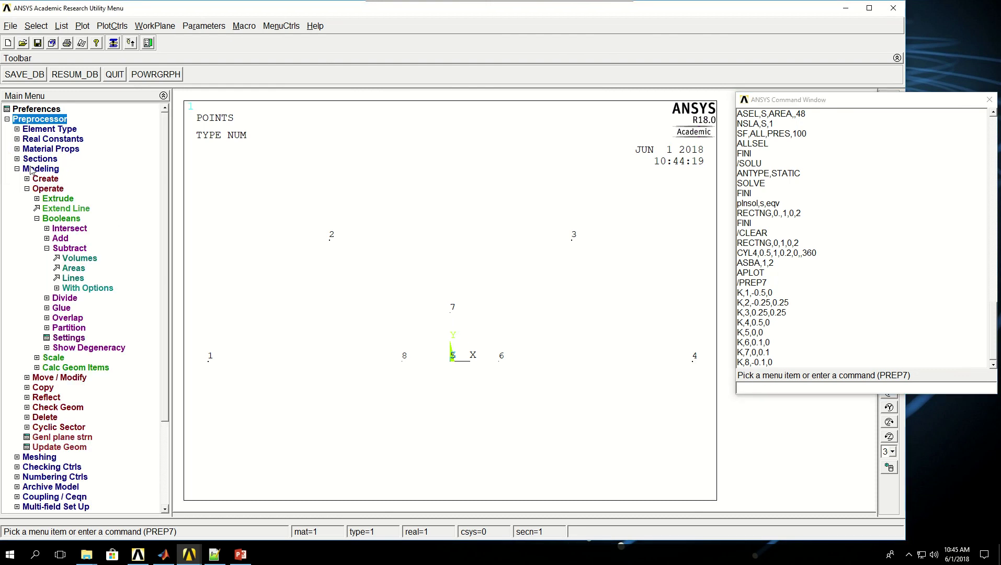
{"action": "left_click", "coordinate": [42, 189]}
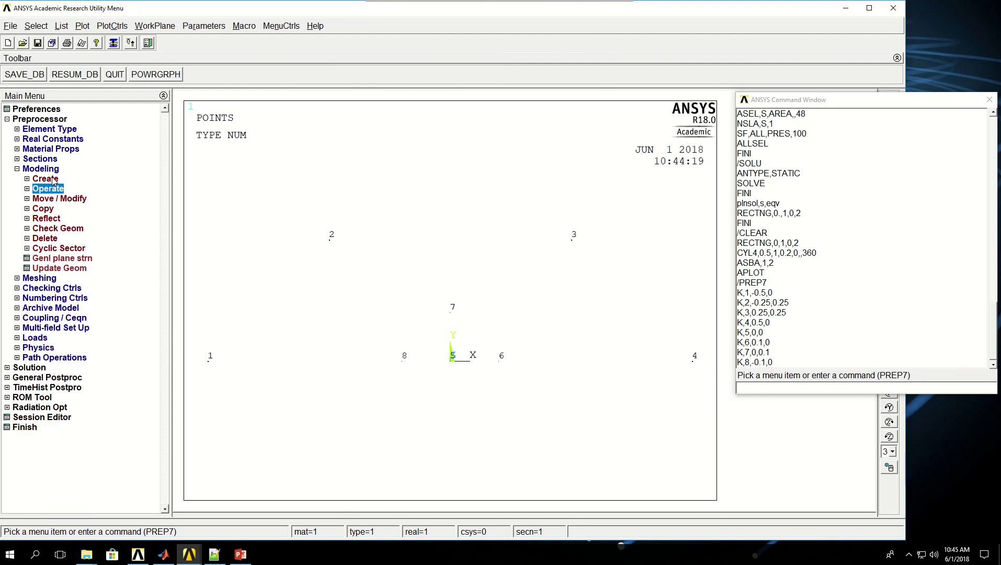
{"action": "left_click", "coordinate": [46, 179]}
{"action": "left_click", "coordinate": [64, 239]}
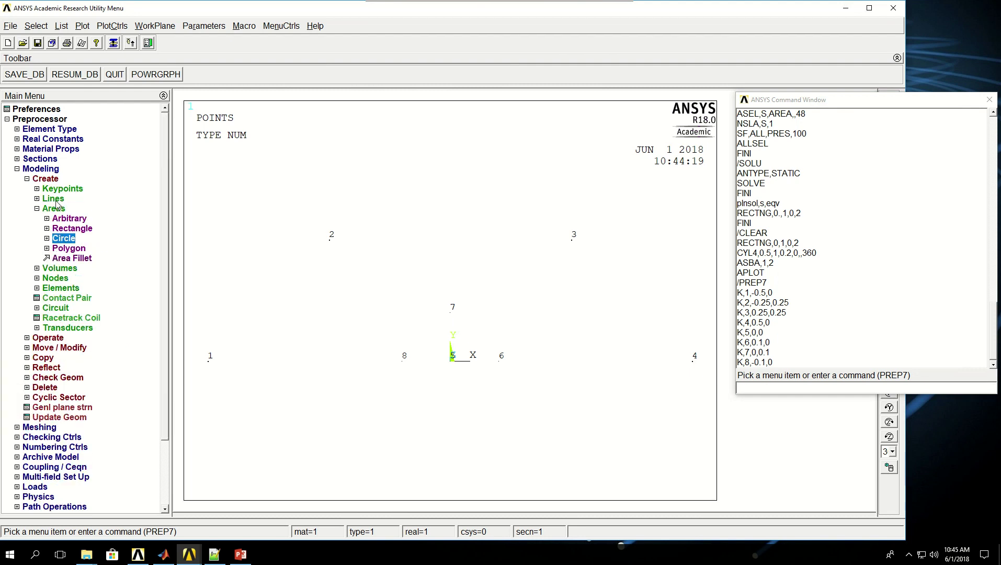
{"action": "left_click", "coordinate": [53, 199]}
{"action": "left_click", "coordinate": [61, 218]}
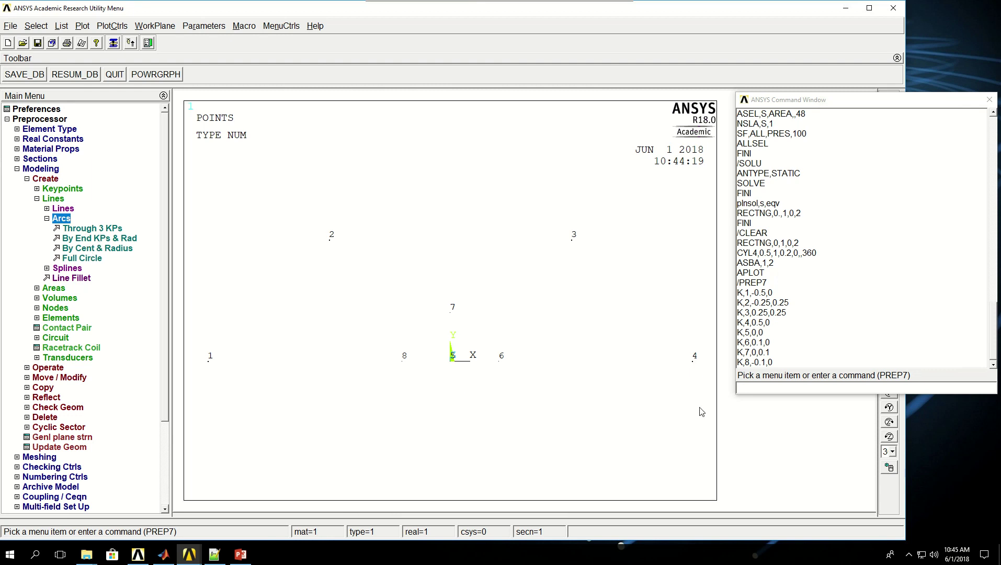
- Create the notch arcs with LARC,6,7,5,0.1 and LARC,7,8,5,0.1
{"action": "left_click", "coordinate": [753, 387]}
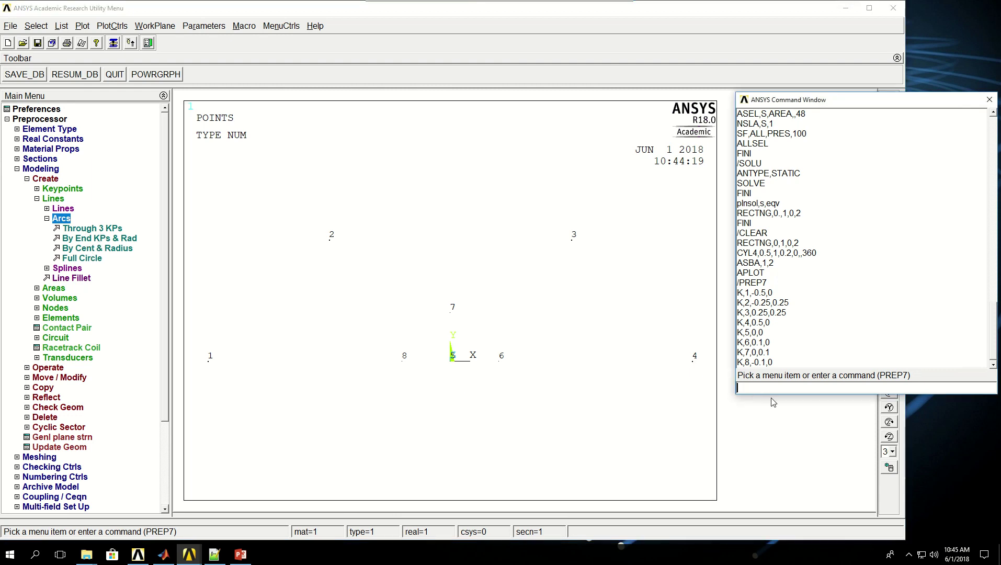
{"action": "type", "text": "LAE"}
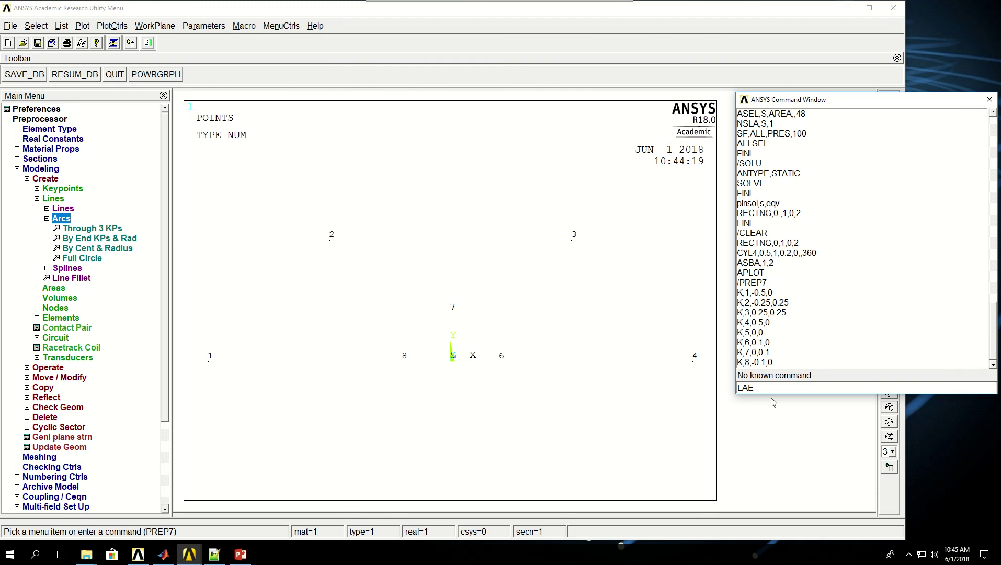
{"action": "key", "text": "BackSpace"}
{"action": "type", "text": "RC"}
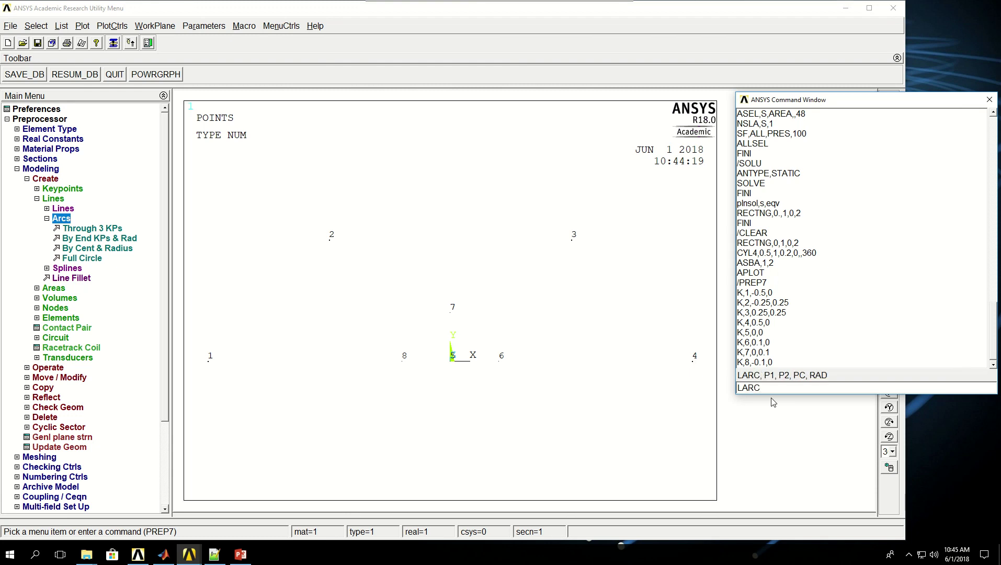
{"action": "type", "text": ","}
{"action": "type", "text": "6,7,5,0.1"}
{"action": "key", "text": "Return"}
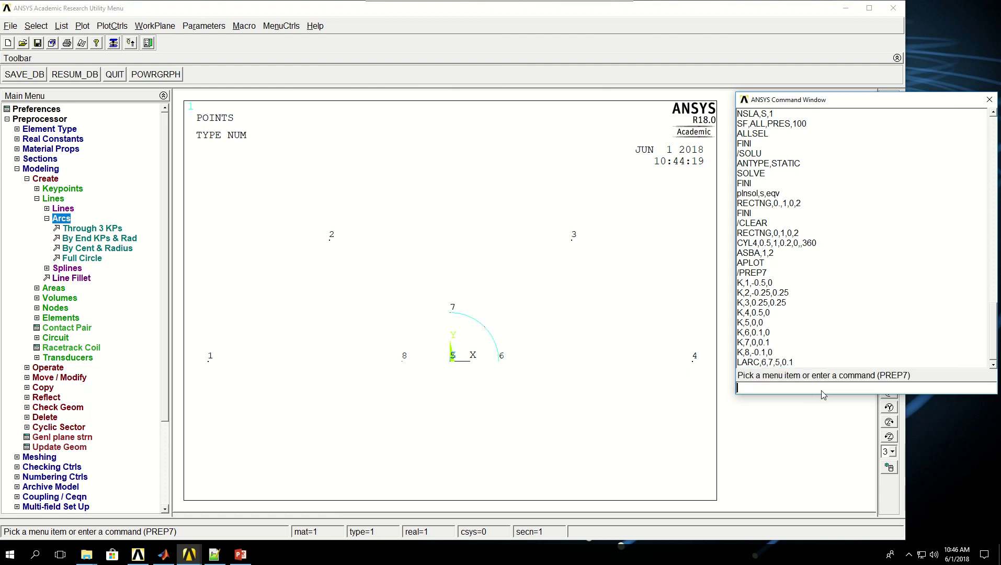
{"action": "type", "text": "LARC"}
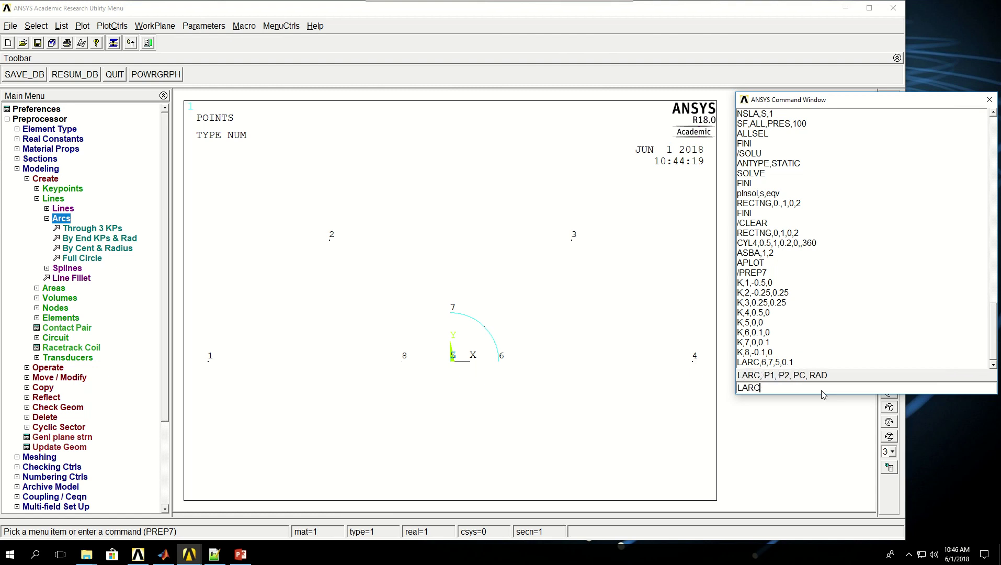
{"action": "type", "text": ",7,8,5,0.1"}
{"action": "key", "text": "Return"}
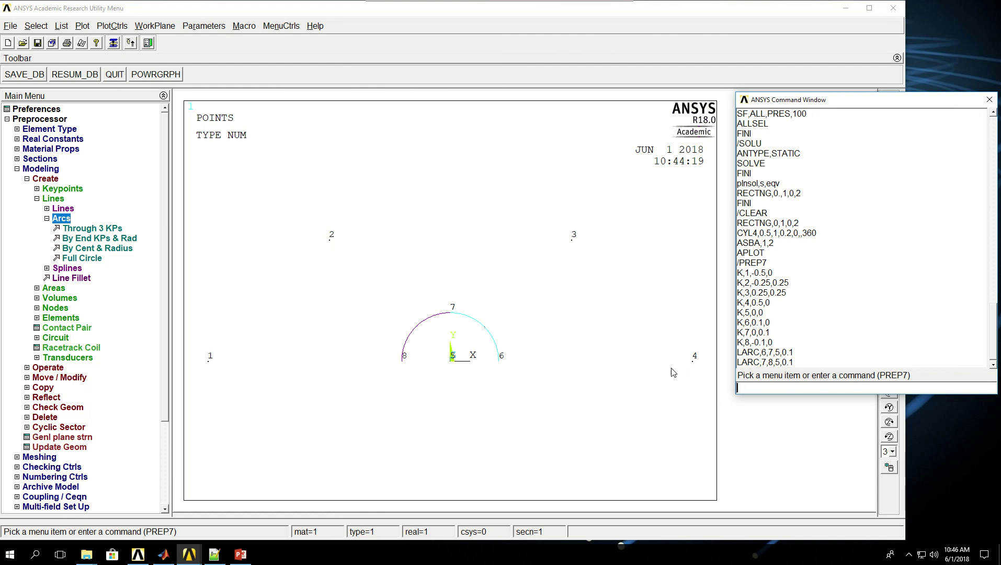
- Draw lines L,1,8, L,1,2, L,2,3, L,3,4 and L,4,6 to close the trapezoid outline
{"action": "type", "text": "L"}
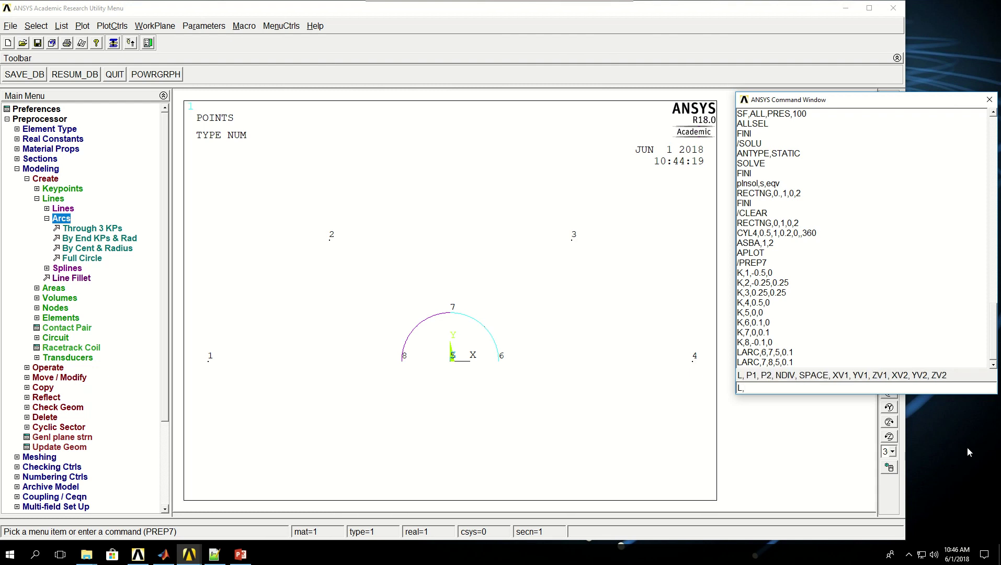
{"action": "type", "text": ",1,8"}
{"action": "key", "text": "Return"}
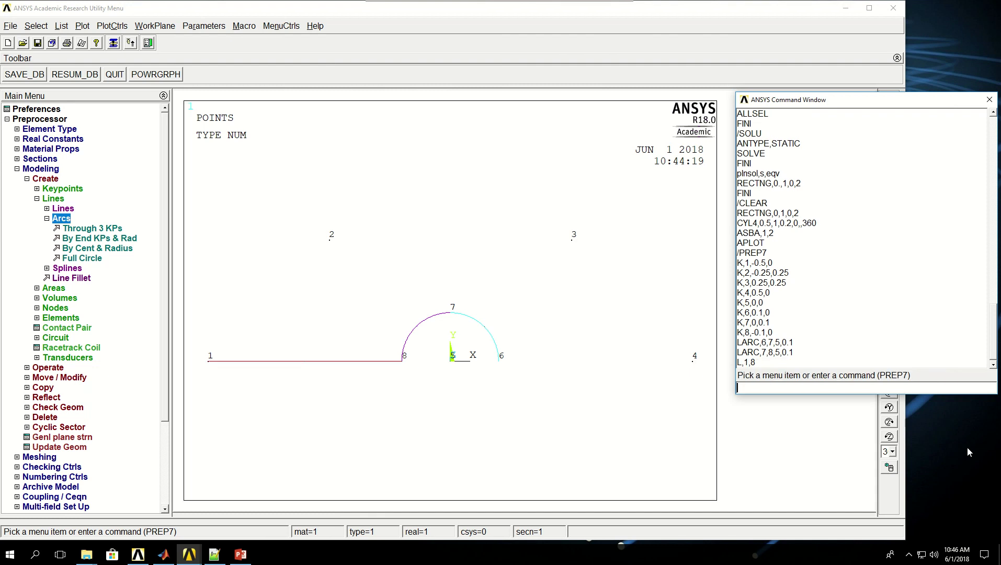
{"action": "type", "text": "L,1"}
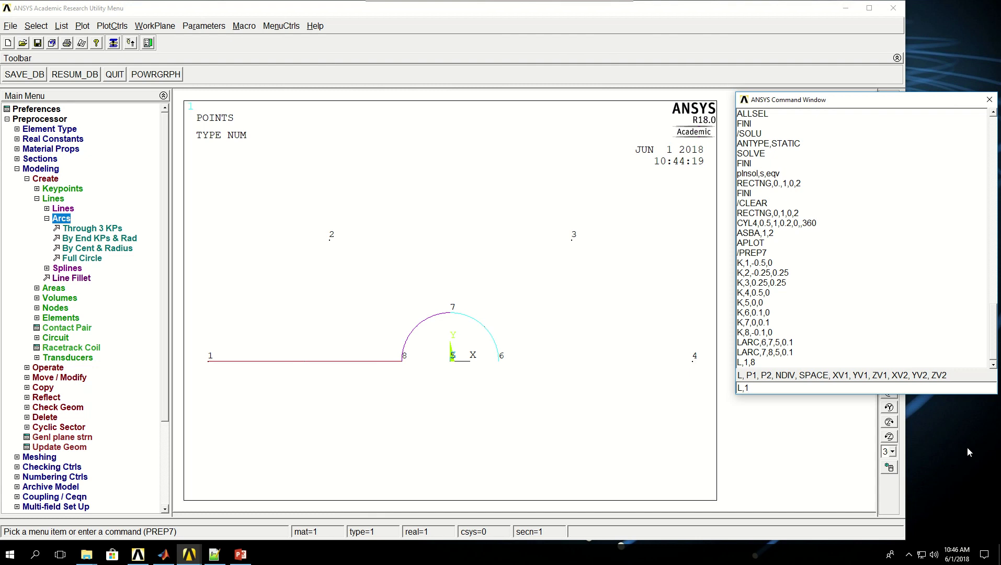
{"action": "type", "text": ",2"}
{"action": "key", "text": "Return"}
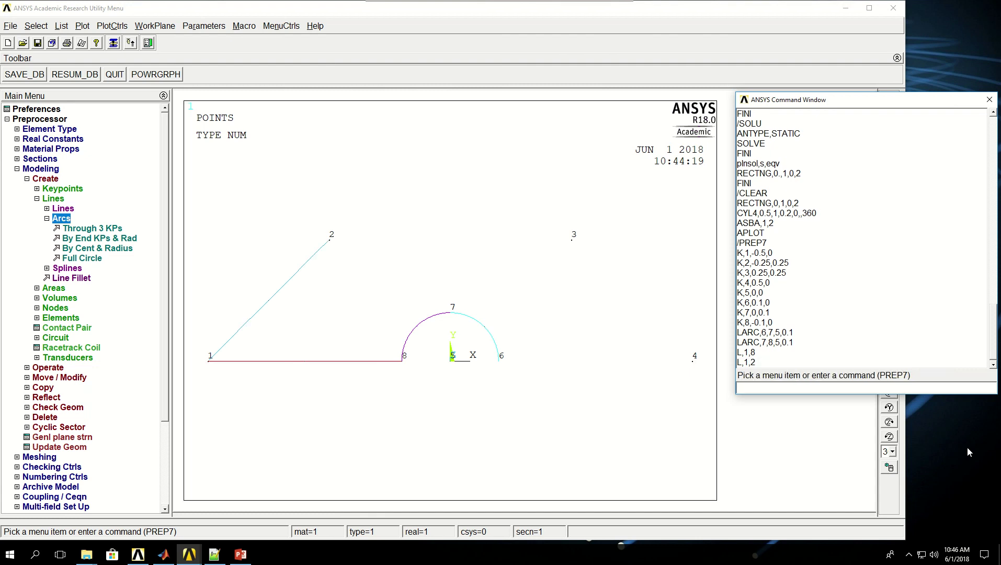
{"action": "type", "text": "L"}
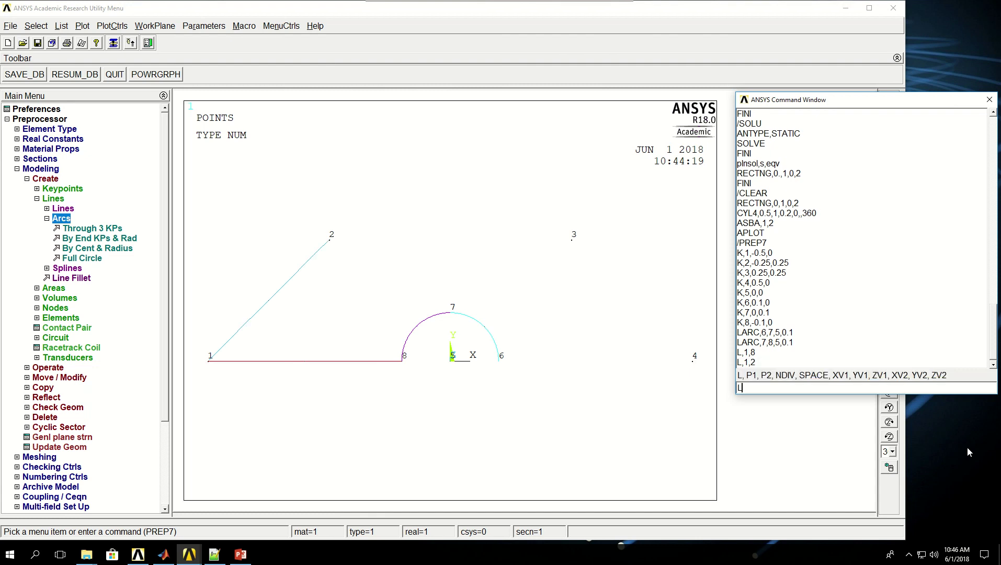
{"action": "type", "text": ",2,3"}
{"action": "key", "text": "Return"}
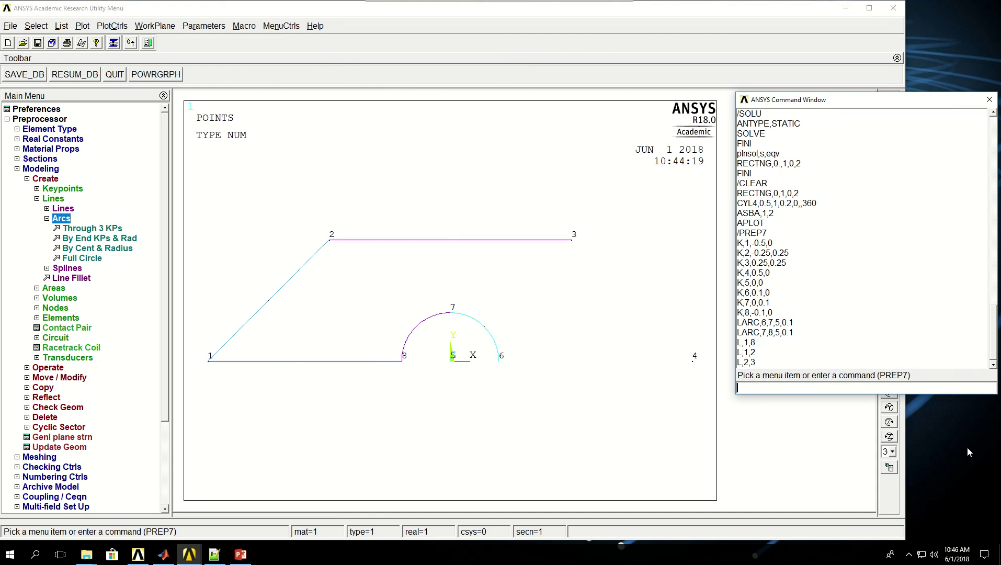
{"action": "type", "text": "L"}
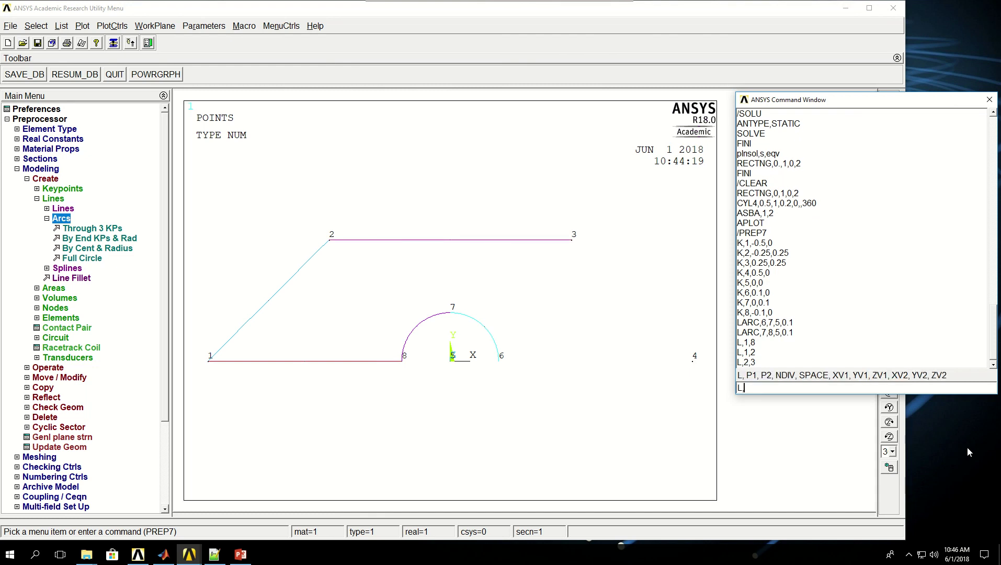
{"action": "type", "text": ",3,4"}
{"action": "key", "text": "Return"}
{"action": "type", "text": "3"}
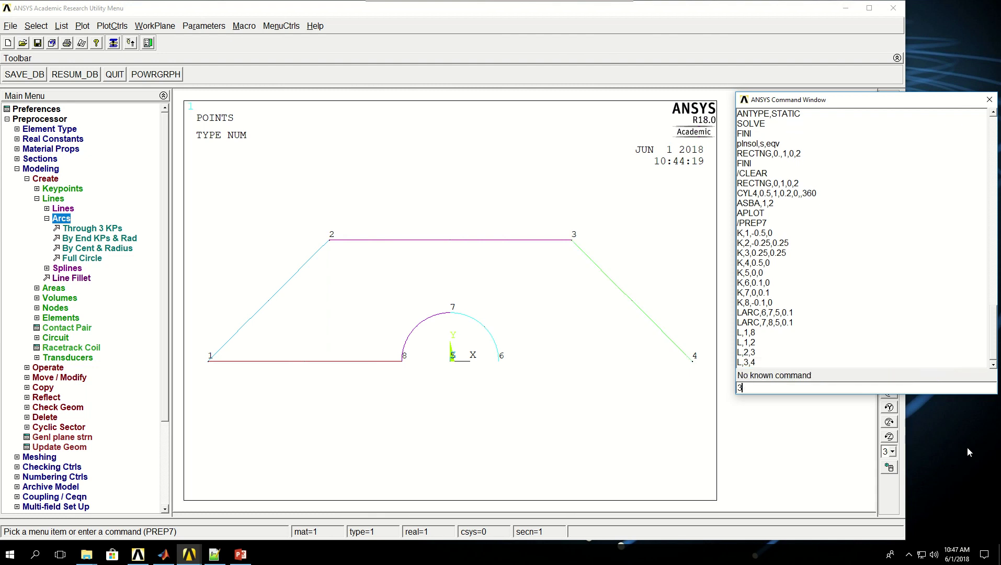
{"action": "type", "text": "L"}
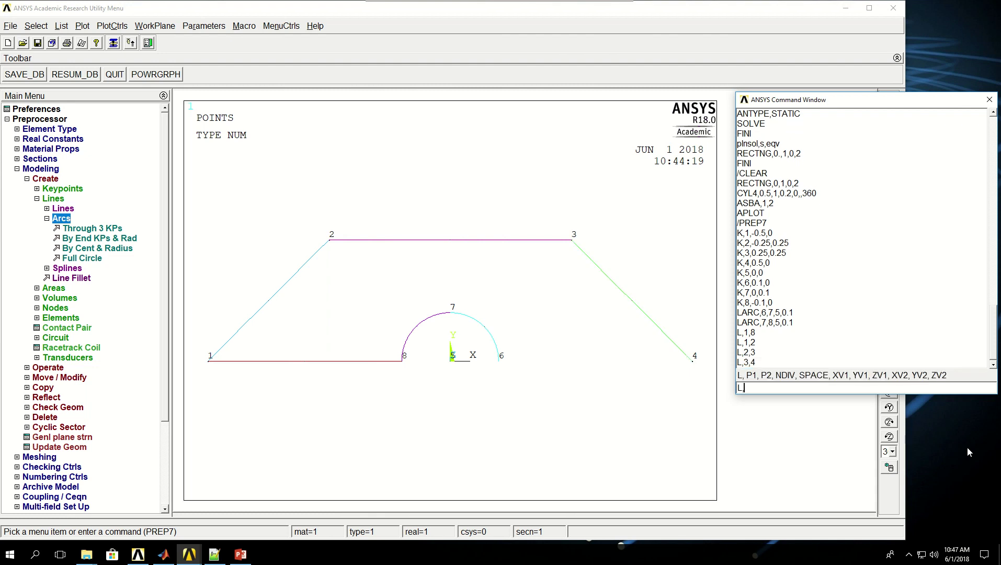
{"action": "type", "text": ",4,6"}
{"action": "key", "text": "Return"}
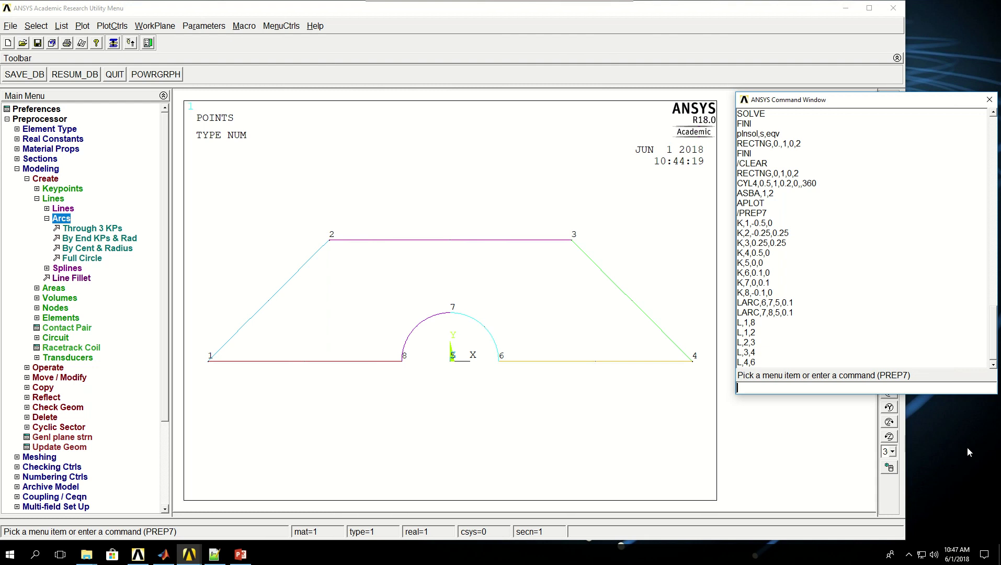
{"action": "type", "text": "AL,"}
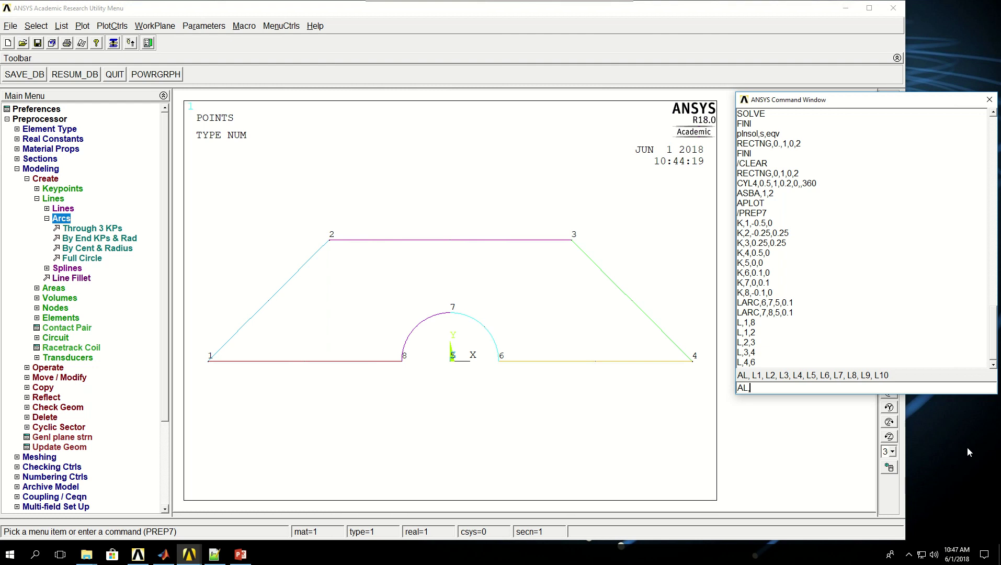
- Clear the partial AL command, turn on line numbers with /PNUM,LINE,1, and plot with LPLOT
{"action": "key", "text": "BackSpace"}
{"action": "type", "text": ","}
{"action": "key", "text": "BackSpace"}
{"action": "key", "text": "BackSpace"}
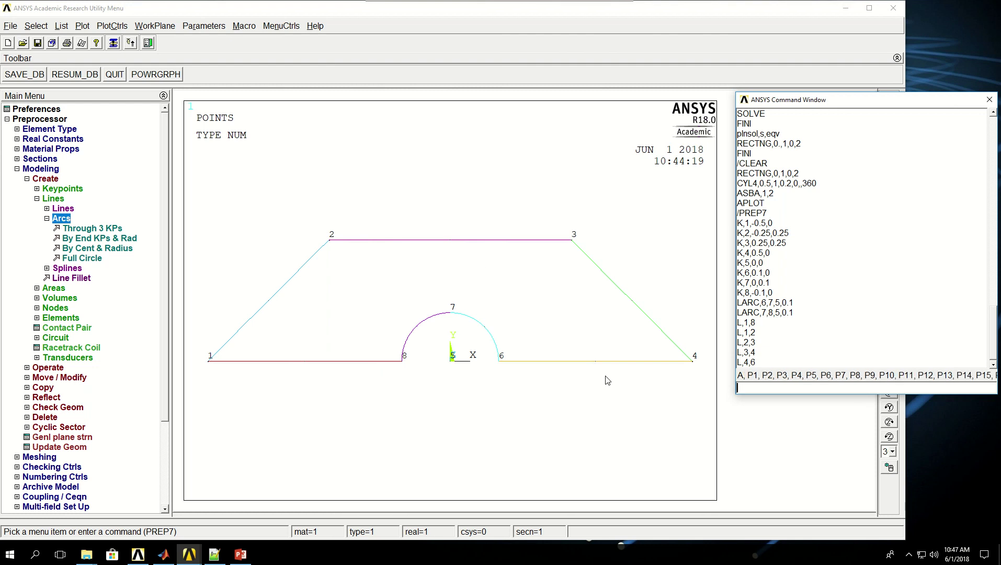
{"action": "type", "text": "/PNUM,"}
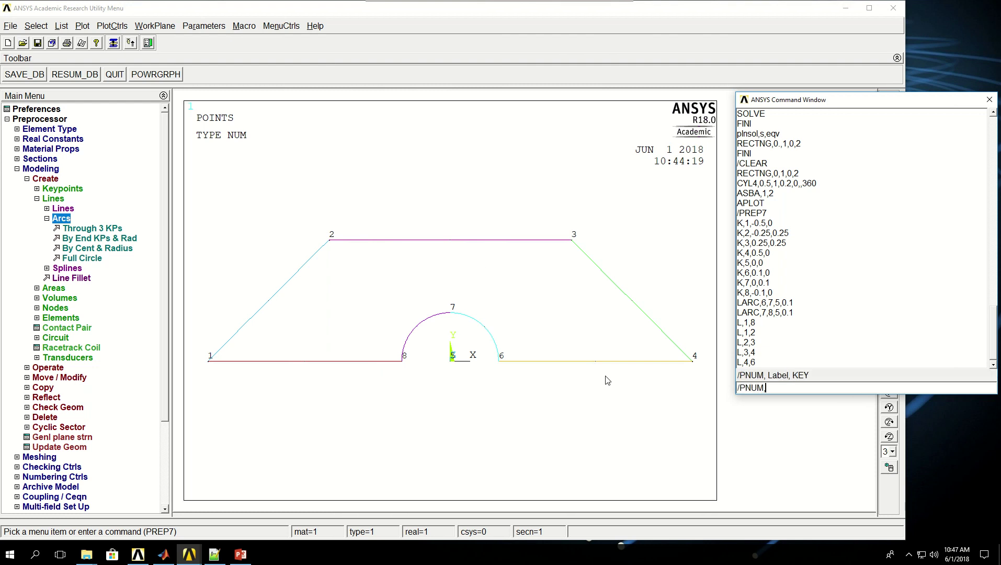
{"action": "type", "text": "LINE,1"}
{"action": "key", "text": "Return"}
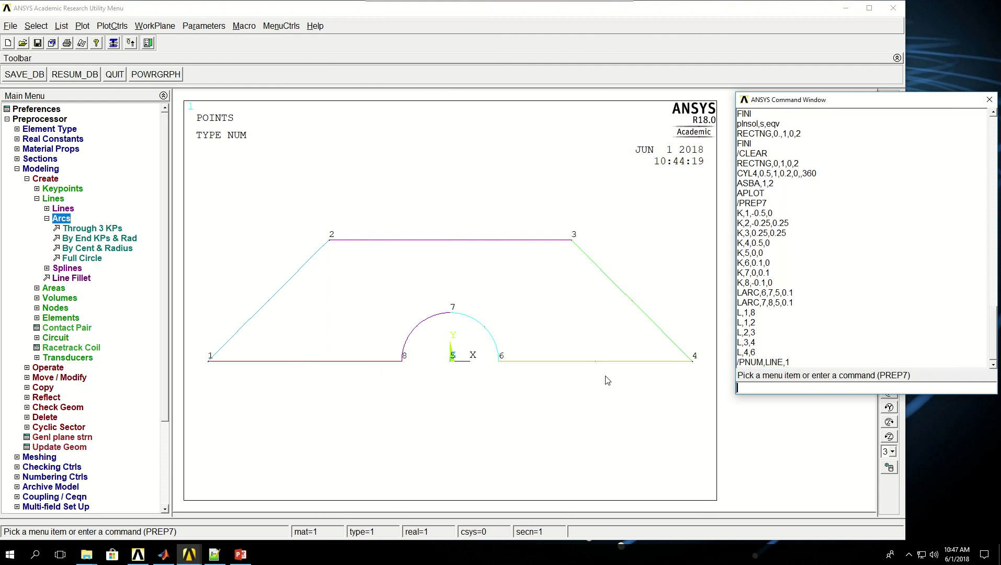
{"action": "type", "text": "LPLOT"}
{"action": "key", "text": "Return"}
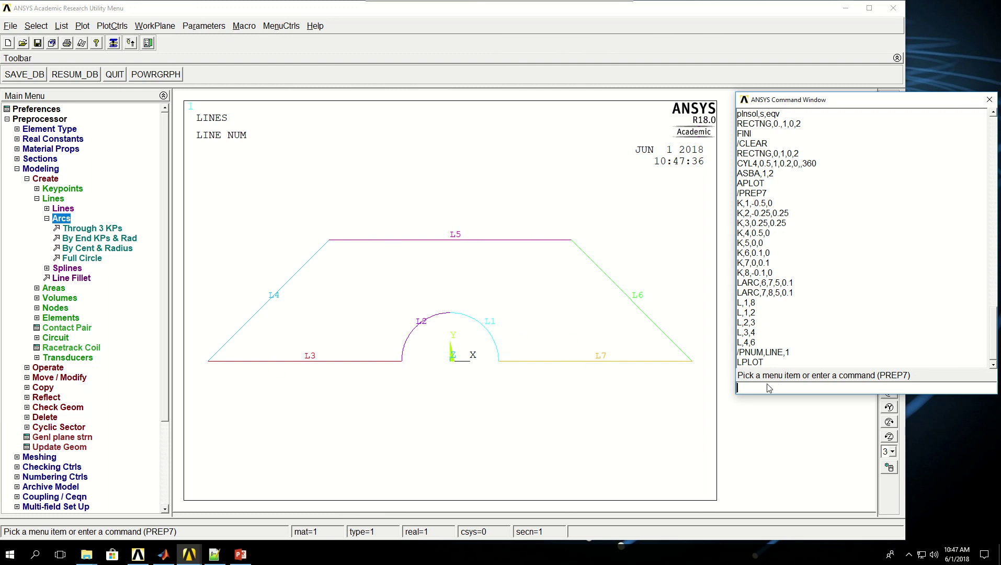
- Create the notched trapezoid area from all lines with AL,ALL and plot it as areas
{"action": "type", "text": "AL,1,2,3,4,5,6,7"}
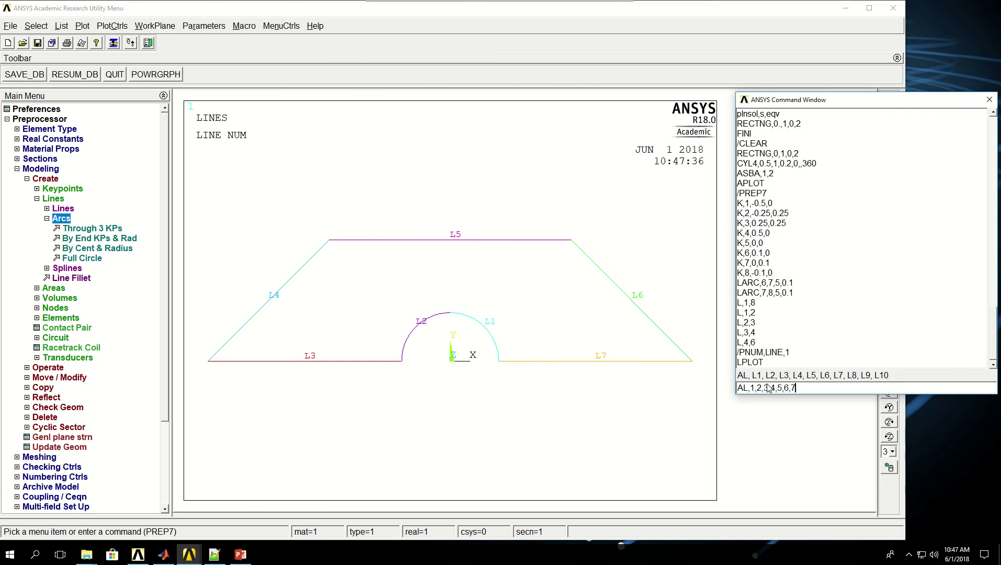
{"action": "key", "text": "BackSpace"}
{"action": "key", "text": "BackSpace"}
{"action": "key", "text": "BackSpace"}
{"action": "key", "text": "BackSpace"}
{"action": "key", "text": "BackSpace"}
{"action": "key", "text": "BackSpace"}
{"action": "key", "text": "BackSpace"}
{"action": "key", "text": "BackSpace"}
{"action": "key", "text": "BackSpace"}
{"action": "key", "text": "BackSpace"}
{"action": "key", "text": "BackSpace"}
{"action": "key", "text": "BackSpace"}
{"action": "key", "text": "BackSpace"}
{"action": "type", "text": "ALL"}
{"action": "key", "text": "Return"}
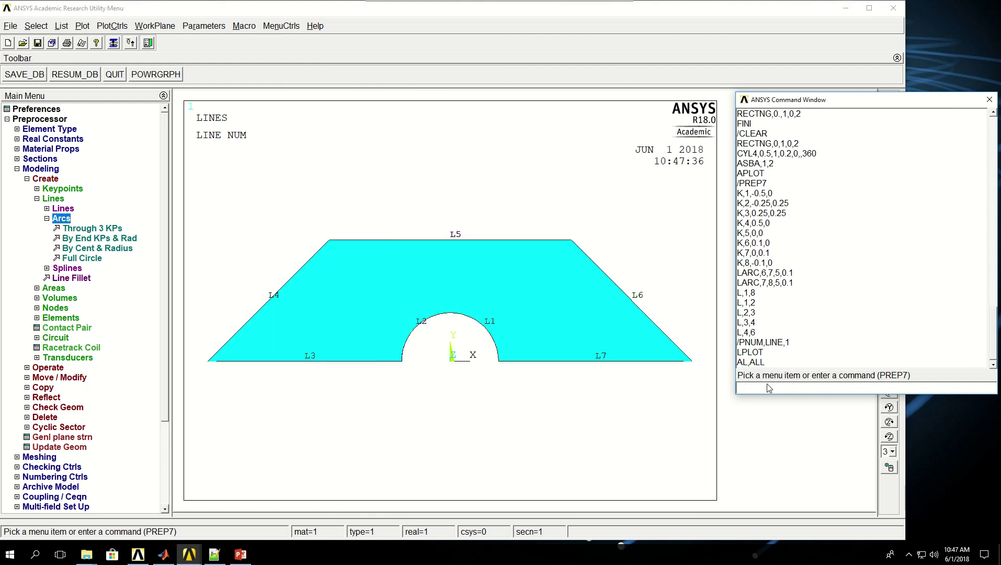
{"action": "type", "text": "APLOT"}
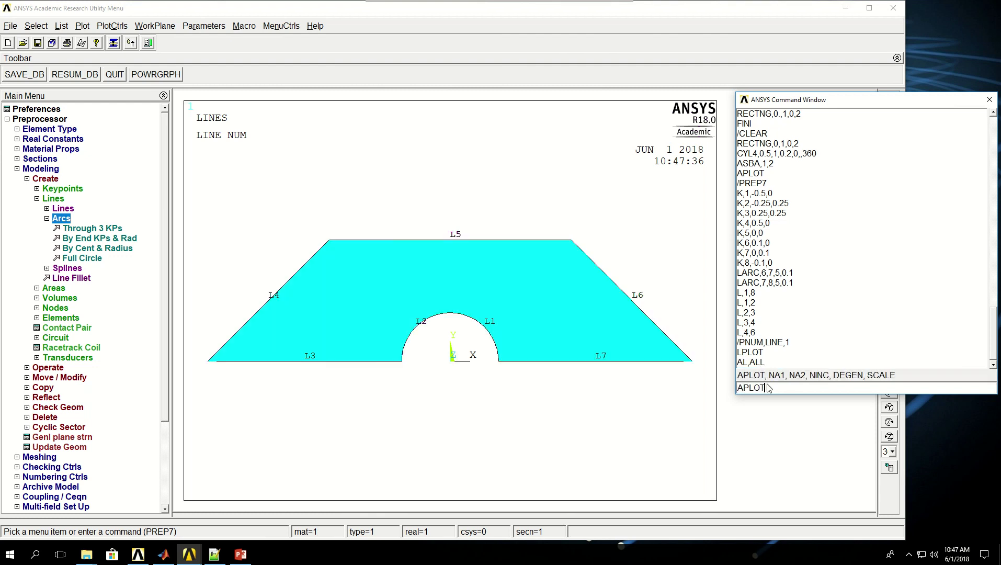
{"action": "key", "text": "Return"}
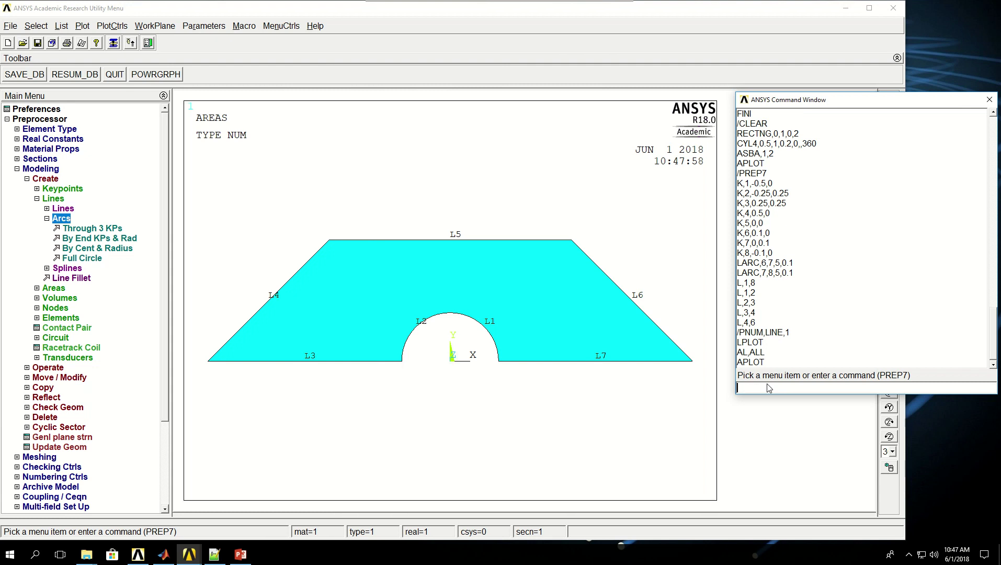
- Turn line number labels off with /PNUM,LINE,0 and replot the areas with APLOT
{"action": "type", "text": "/PLNUM"}
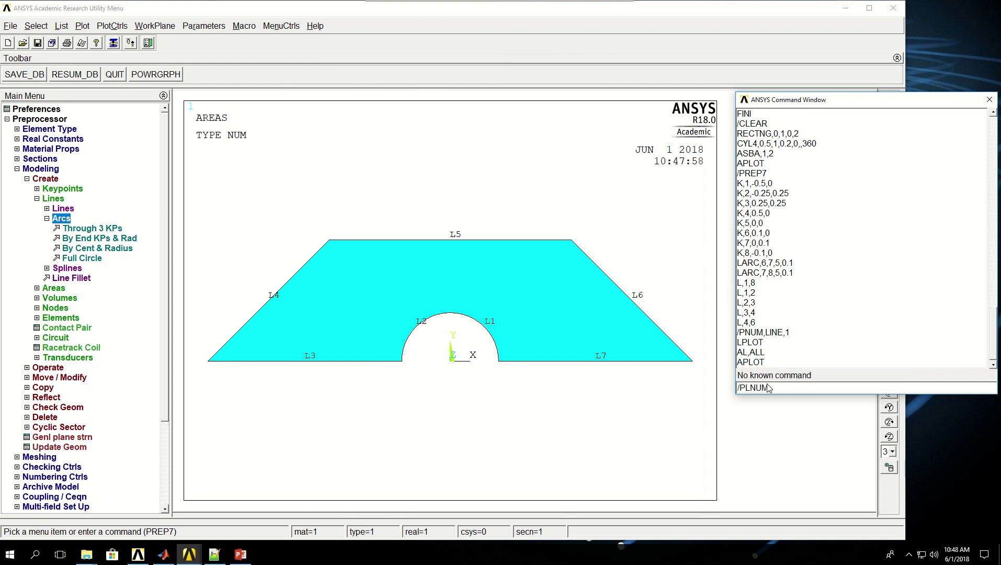
{"action": "type", "text": ",LINE"}
{"action": "key", "text": "BackSpace"}
{"action": "key", "text": "BackSpace"}
{"action": "key", "text": "BackSpace"}
{"action": "type", "text": "INE"}
{"action": "key", "text": "BackSpace"}
{"action": "key", "text": "BackSpace"}
{"action": "key", "text": "BackSpace"}
{"action": "type", "text": "INE,0"}
{"action": "key", "text": "Return"}
{"action": "key", "text": "Return"}
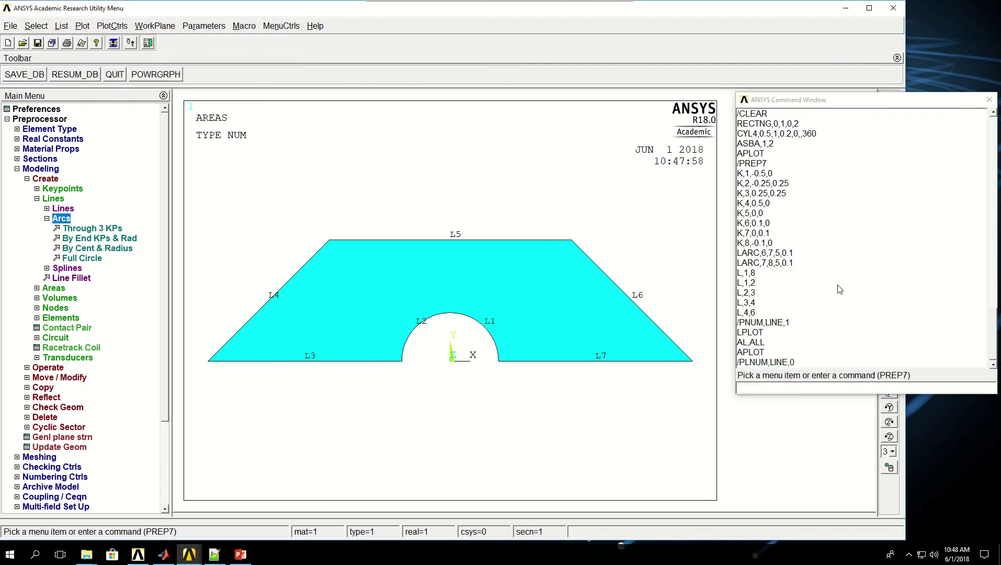
{"action": "left_click", "coordinate": [840, 289]}
{"action": "type", "text": "/PNUM,"}
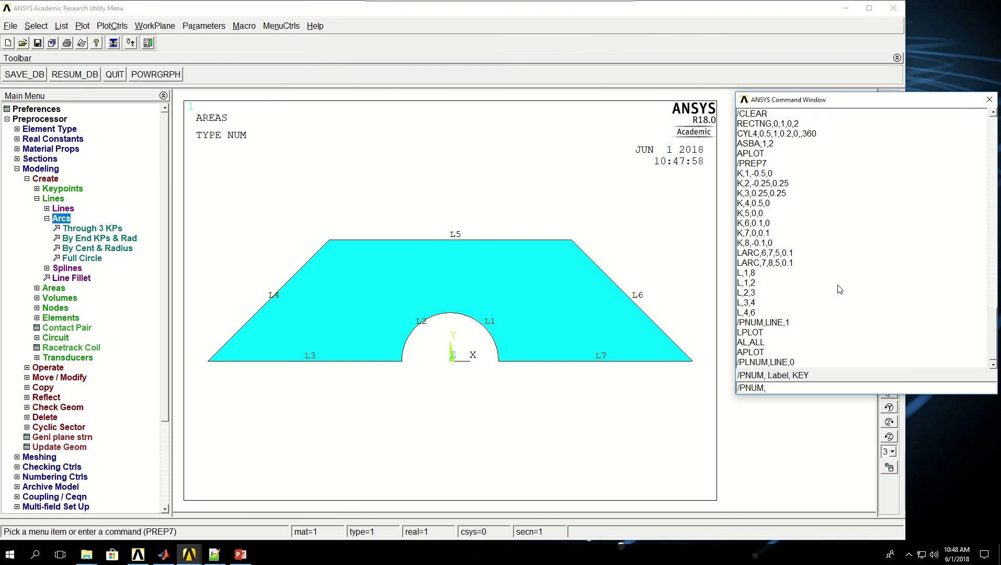
{"action": "type", "text": "LINE,0"}
{"action": "key", "text": "Return"}
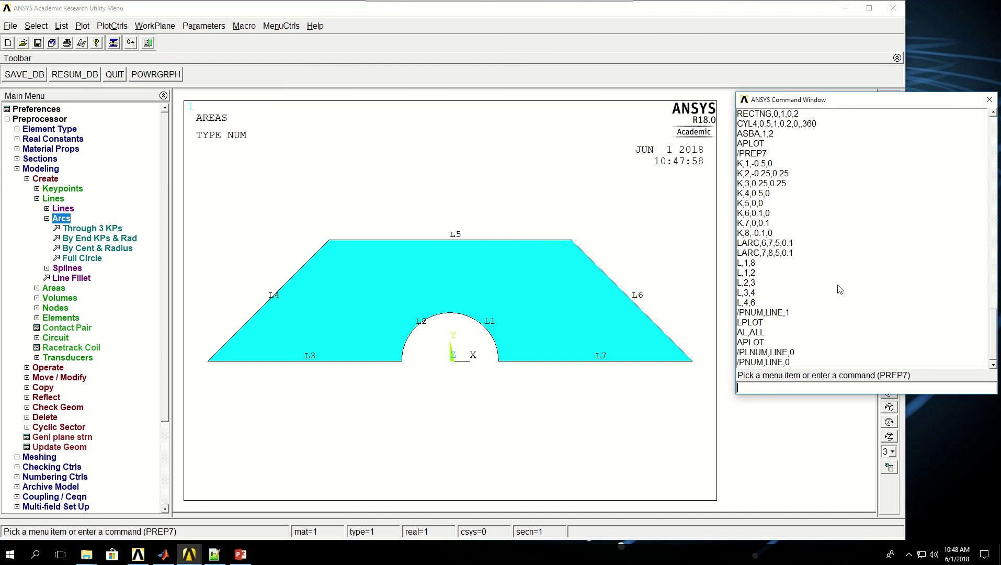
{"action": "type", "text": "APLOT"}
{"action": "key", "text": "Return"}
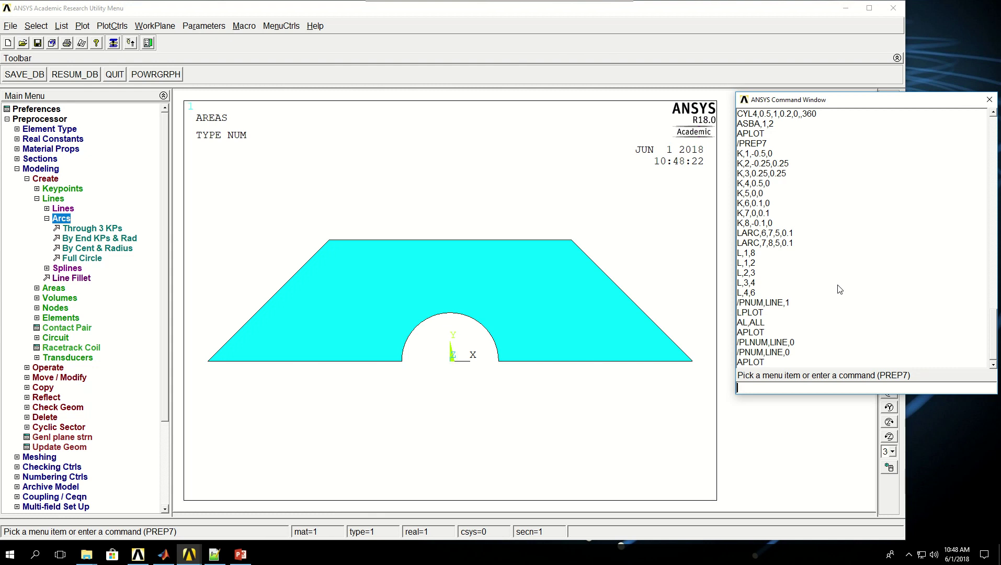
- Extrude area 1 by 0.2 in Z using VEXT,1,,,0,0,0.2
{"action": "type", "text": "VEXT"}
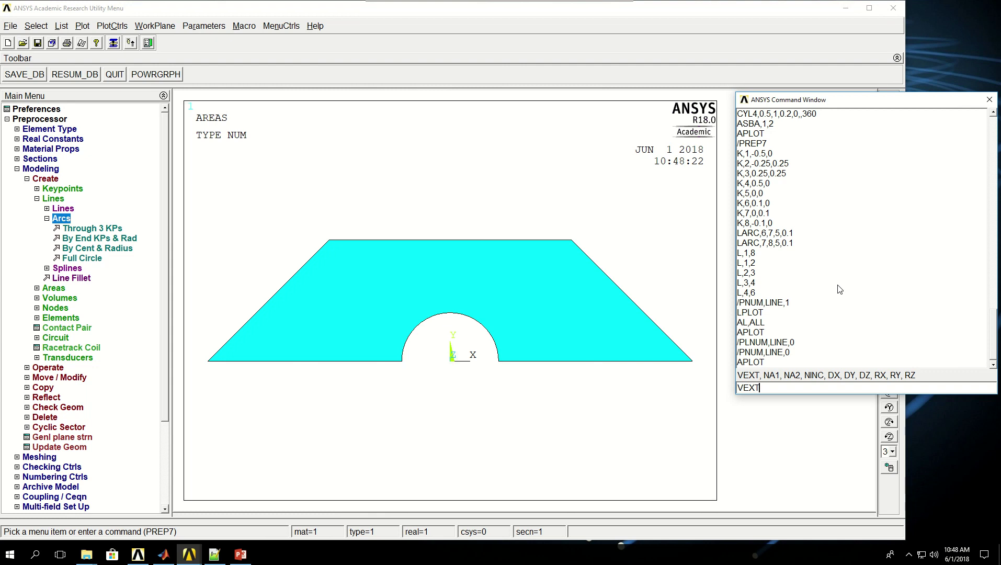
{"action": "type", "text": ",1"}
{"action": "type", "text": "0,0,0.2"}
{"action": "key", "text": "Return"}
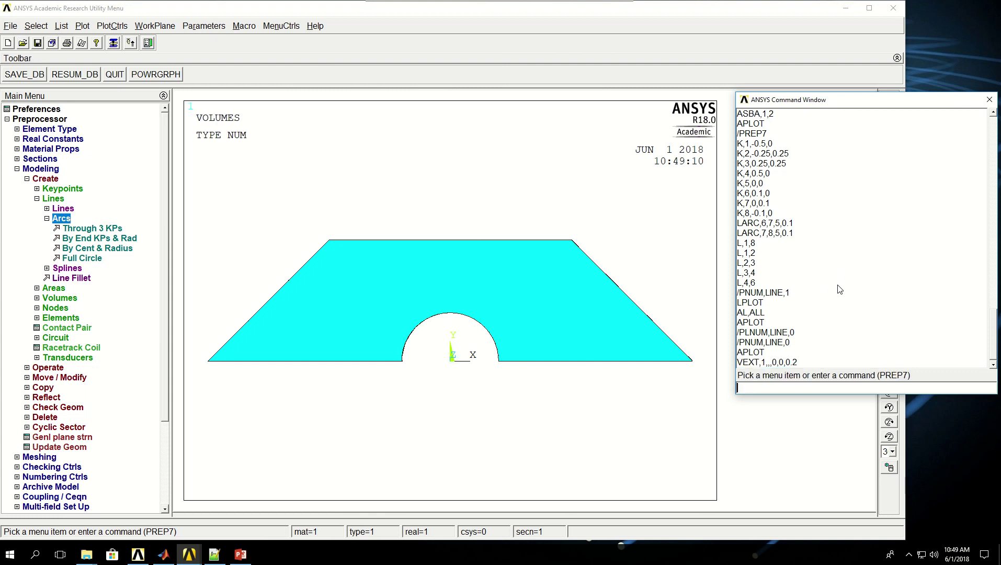
- Show the volume in isometric view, rotated and zoomed to reveal its 0.2 thickness and notch
{"action": "left_click_drag", "start_coordinate": [831, 103], "coordinate": [788, 235]}
{"action": "left_click", "coordinate": [889, 114]}
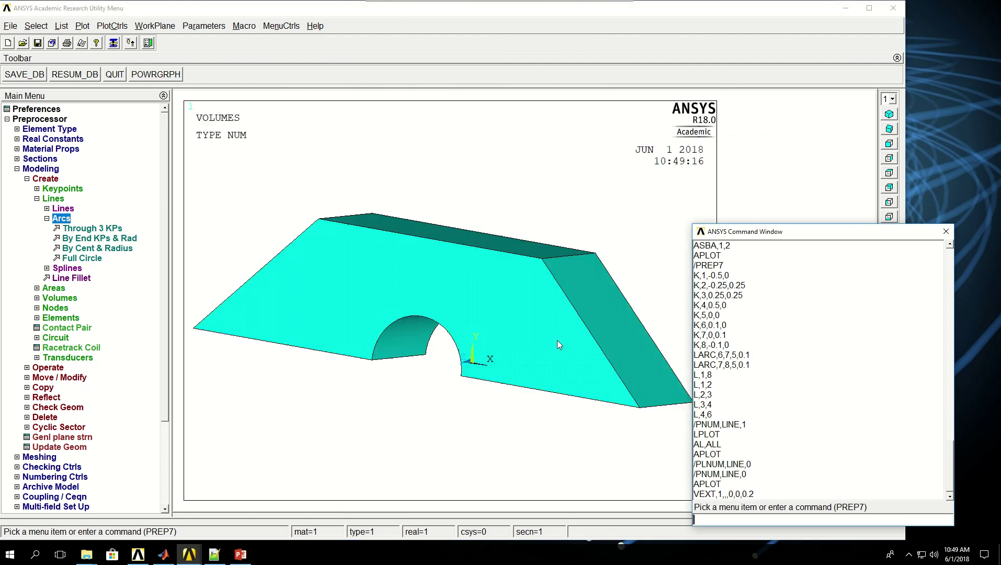
{"action": "mouse_move", "coordinate": [485, 335]}
{"action": "right_mouse_down", "text": "ctrl"}
{"action": "mouse_move", "coordinate": [510, 291]}
{"action": "mouse_move", "coordinate": [519, 304]}
{"action": "mouse_move", "coordinate": [475, 334]}
{"action": "mouse_move", "coordinate": [477, 355]}
{"action": "mouse_move", "coordinate": [492, 350]}
{"action": "mouse_move", "coordinate": [461, 339]}
{"action": "right_mouse_up", "text": "ctrl"}
{"action": "scroll", "coordinate": [453, 335], "scroll_direction": "down", "scroll_amount": 2}
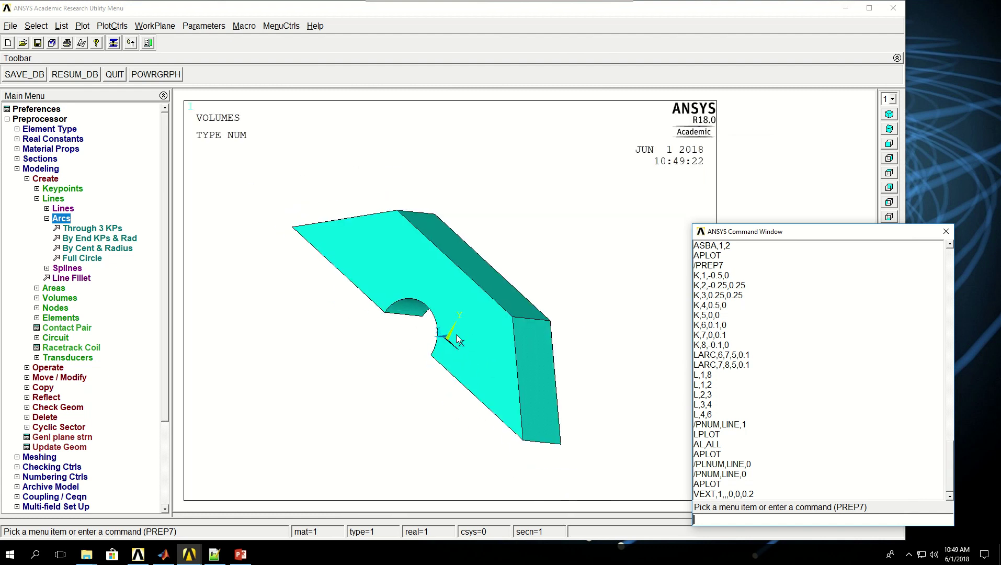
{"action": "mouse_move", "coordinate": [511, 411]}
{"action": "right_mouse_down", "text": "ctrl"}
{"action": "mouse_move", "coordinate": [556, 375]}
{"action": "mouse_move", "coordinate": [544, 368]}
{"action": "right_mouse_up", "text": "ctrl"}
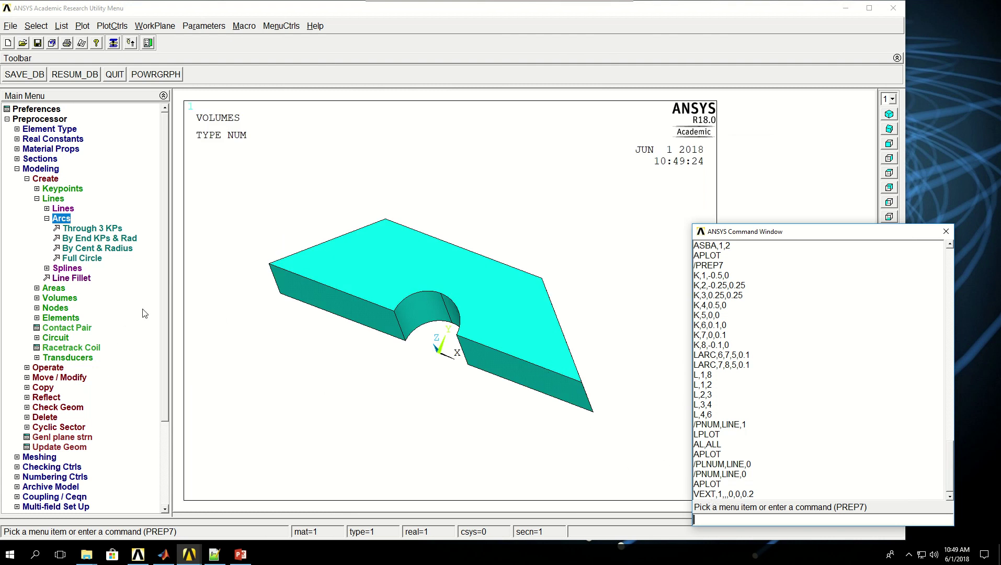
{"action": "left_click", "coordinate": [39, 198]}
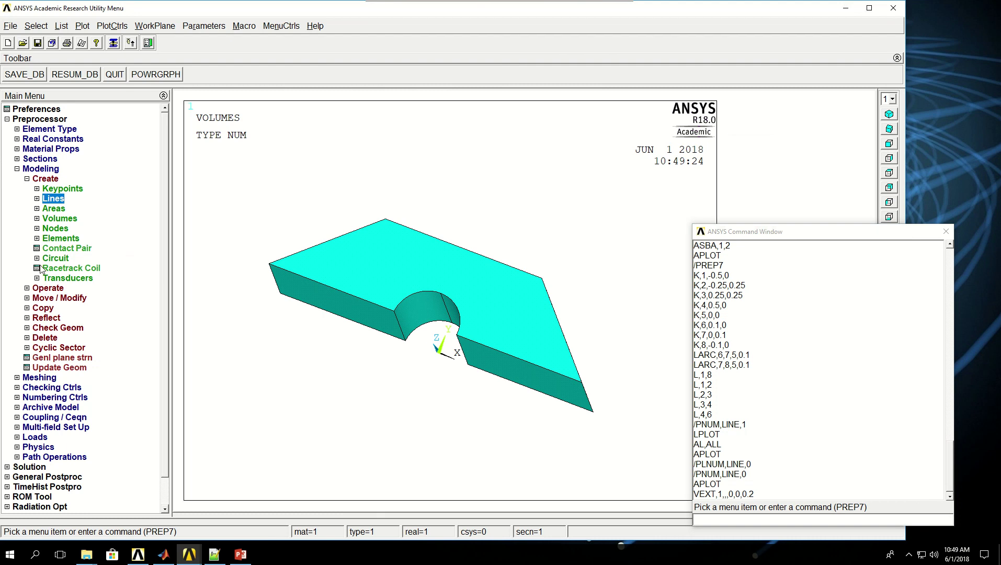
- Start extruding areas along their normal and pick area 2, the block's front face
{"action": "left_click", "coordinate": [46, 288]}
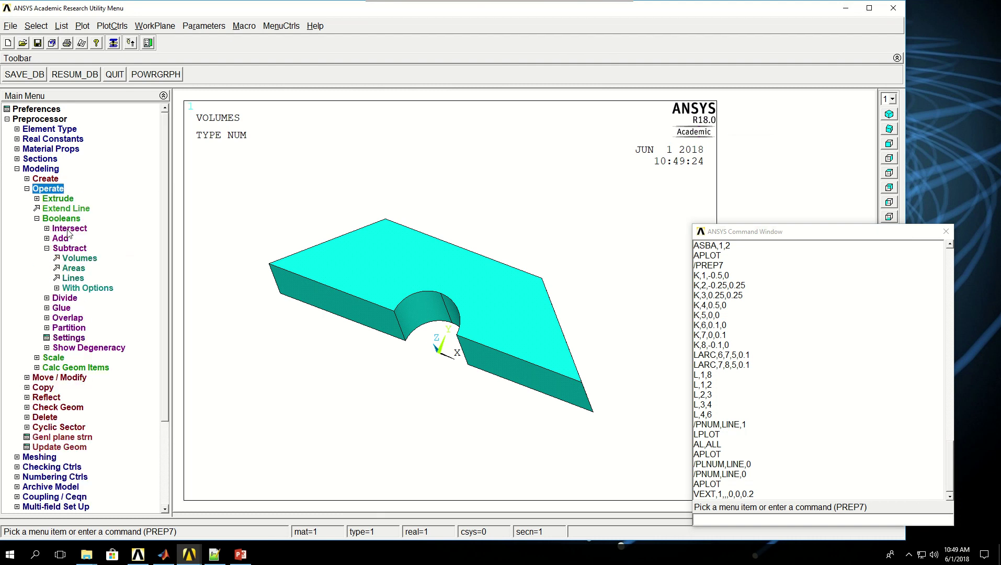
{"action": "left_click", "coordinate": [56, 201]}
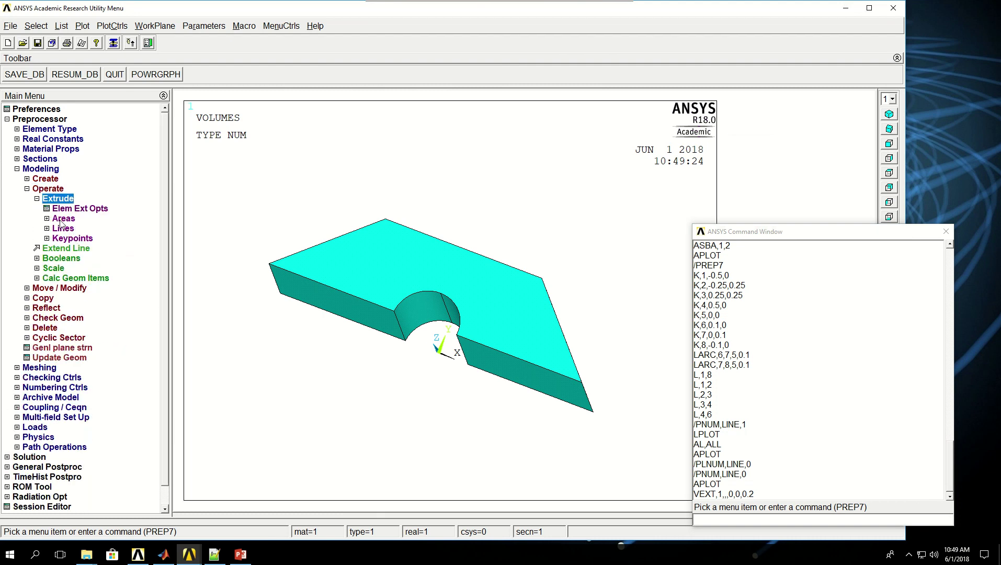
{"action": "left_click", "coordinate": [64, 220]}
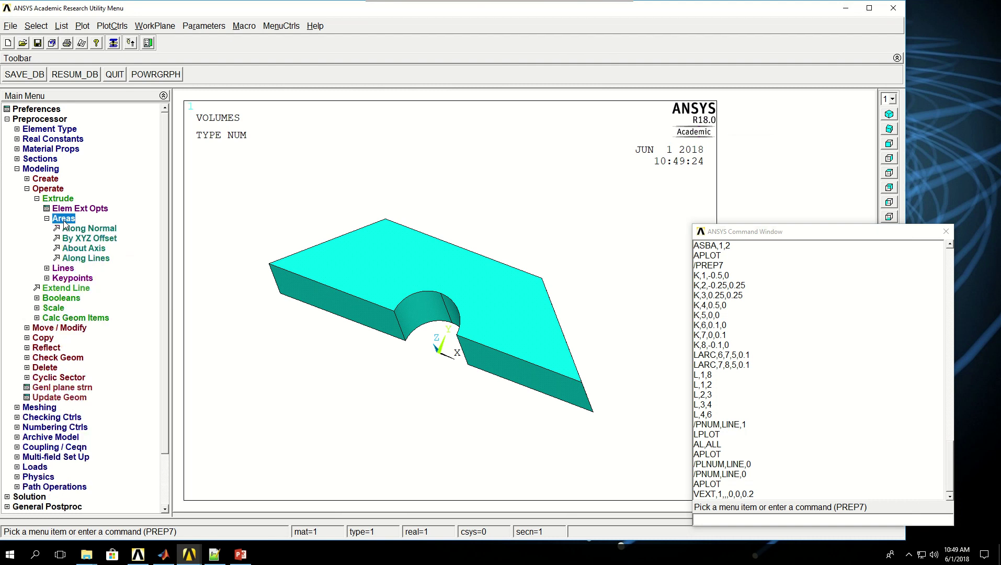
{"action": "left_click", "coordinate": [98, 231]}
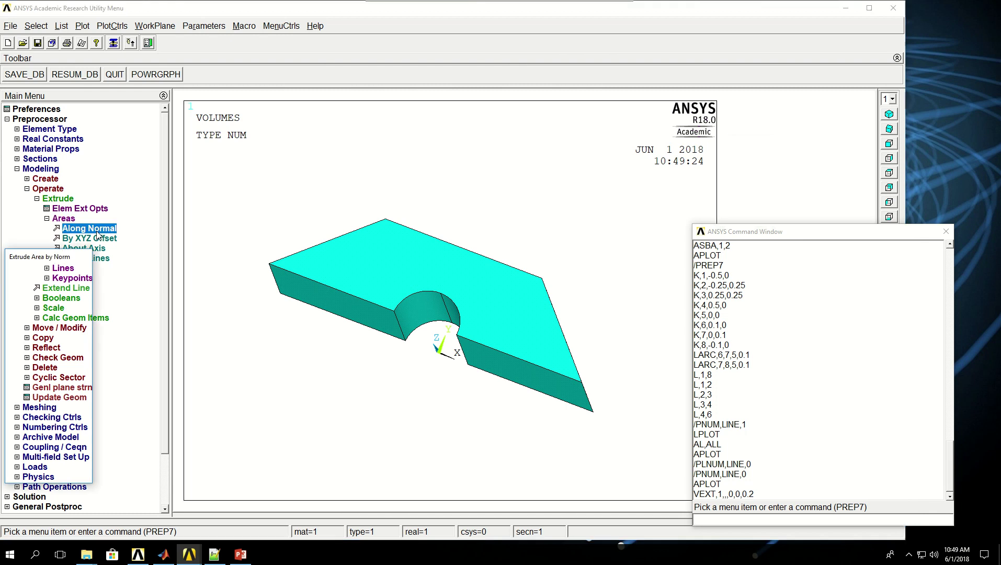
{"action": "left_click", "coordinate": [382, 256]}
{"action": "left_click", "coordinate": [352, 238]}
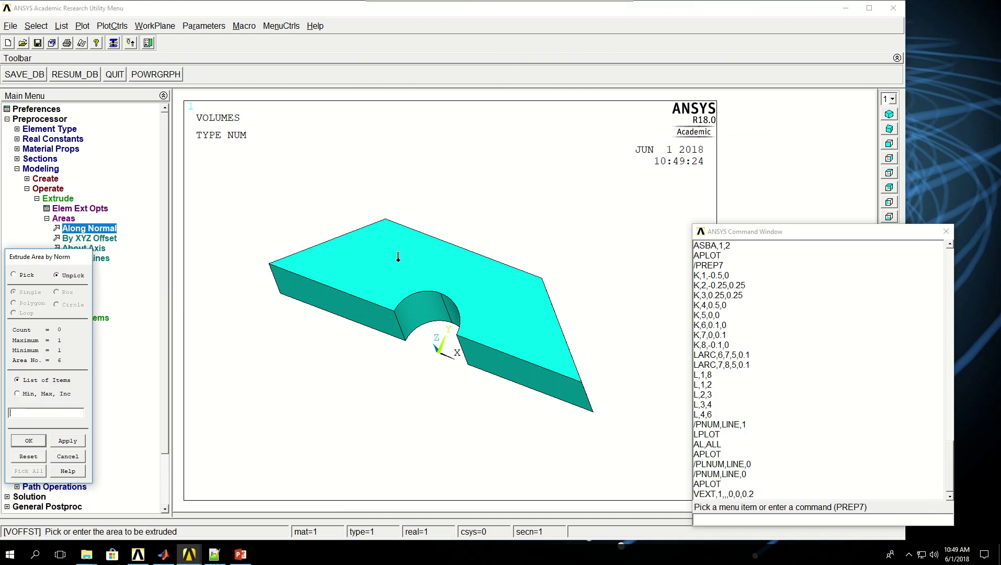
{"action": "left_click", "coordinate": [888, 114]}
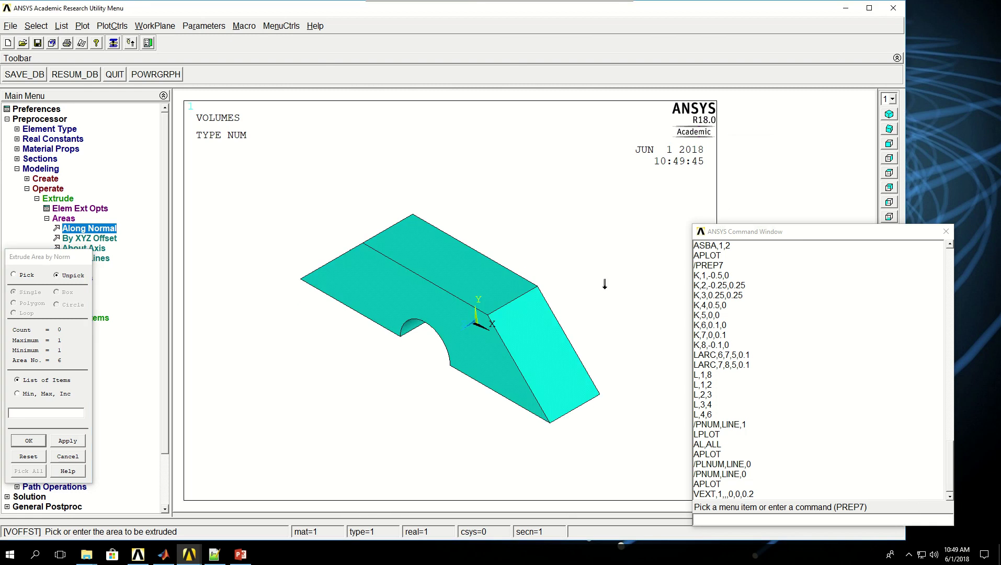
{"action": "left_click", "coordinate": [396, 328]}
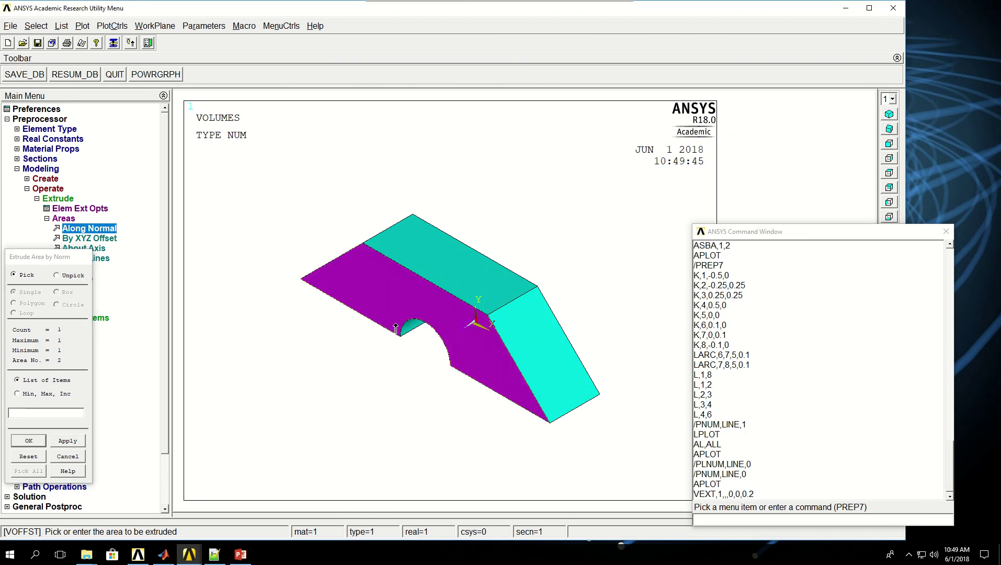
- Extrude area 2 a distance of 0.5 along its normal
{"action": "left_click", "coordinate": [29, 440]}
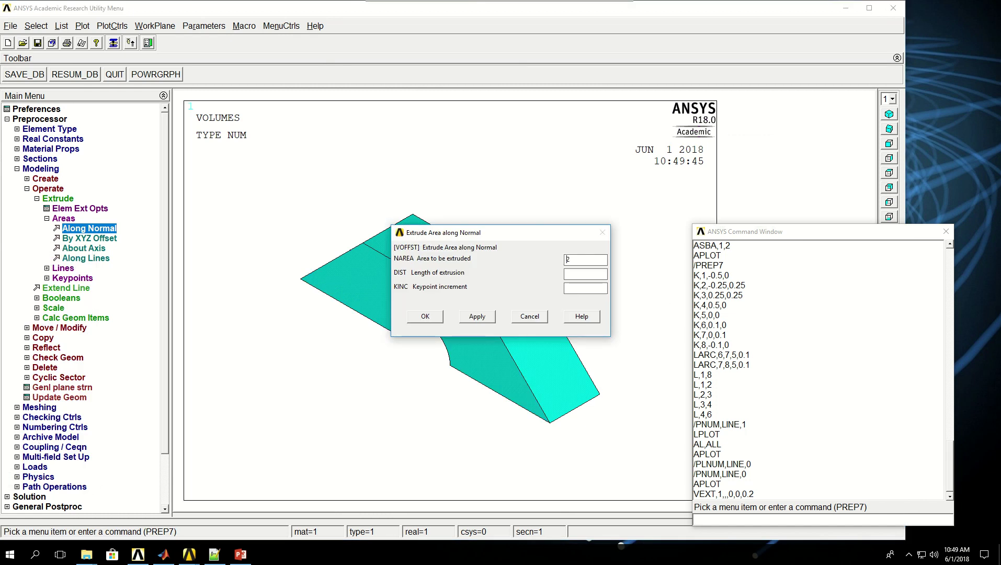
{"action": "left_click_drag", "start_coordinate": [519, 232], "coordinate": [199, 345]}
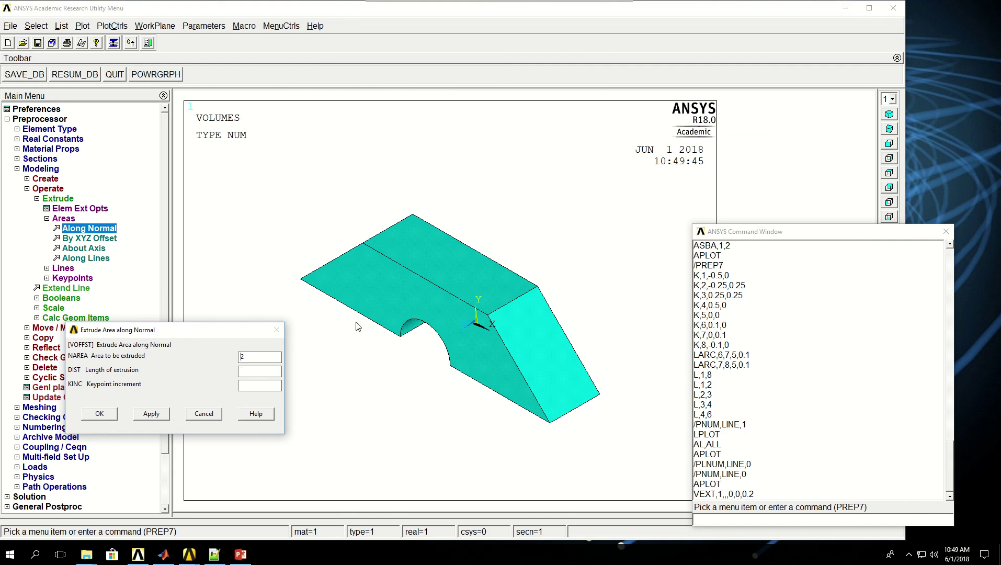
{"action": "left_click", "coordinate": [263, 369]}
{"action": "type", "text": "0.5"}
{"action": "left_click", "coordinate": [102, 414]}
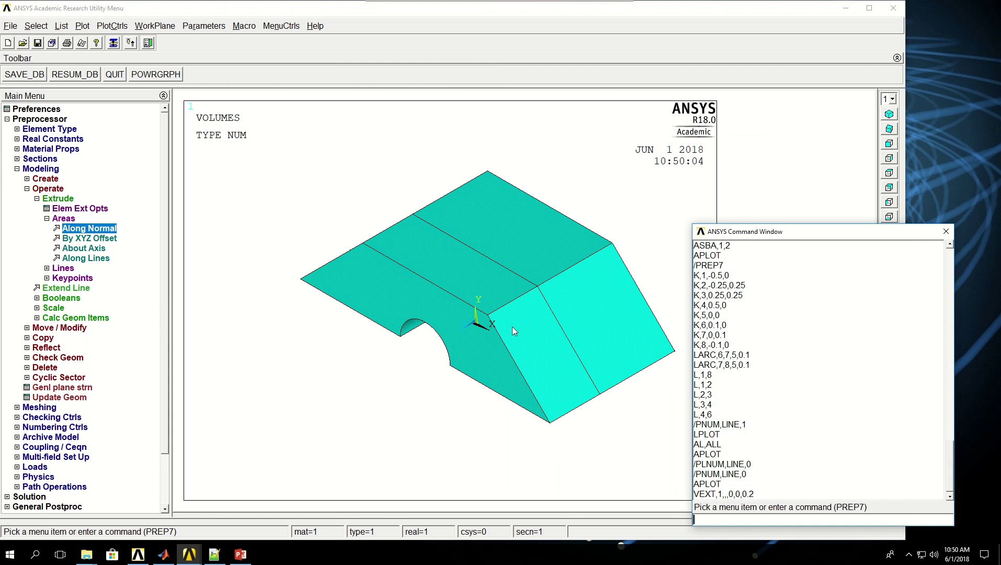
{"action": "mouse_move", "coordinate": [509, 328]}
{"action": "right_mouse_down", "text": "ctrl"}
{"action": "mouse_move", "coordinate": [413, 214]}
{"action": "mouse_move", "coordinate": [468, 263]}
{"action": "right_mouse_up", "text": "ctrl"}
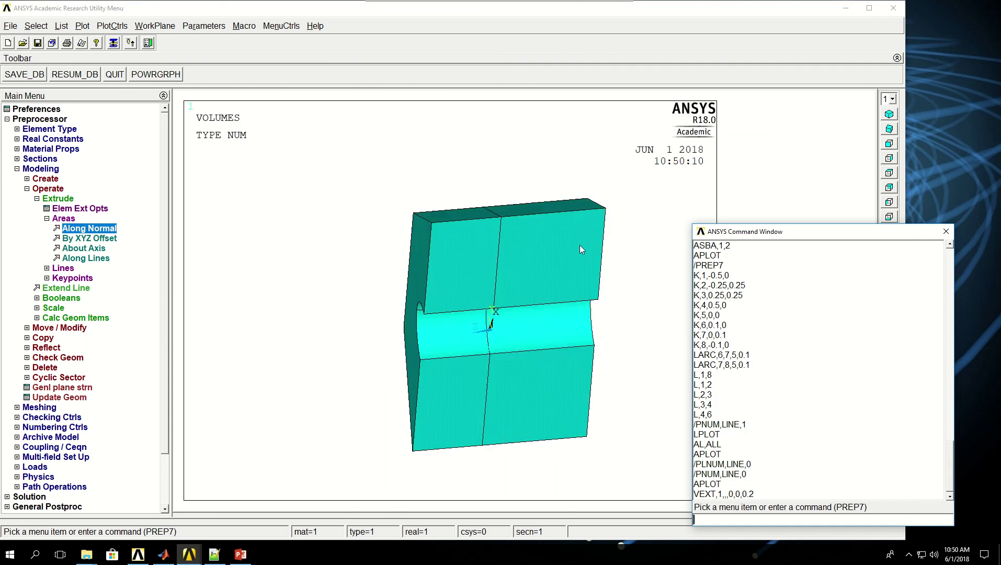
{"action": "mouse_move", "coordinate": [532, 243]}
{"action": "right_mouse_down", "text": "ctrl"}
{"action": "mouse_move", "coordinate": [632, 386]}
{"action": "mouse_move", "coordinate": [578, 380]}
{"action": "right_mouse_up", "text": "ctrl"}
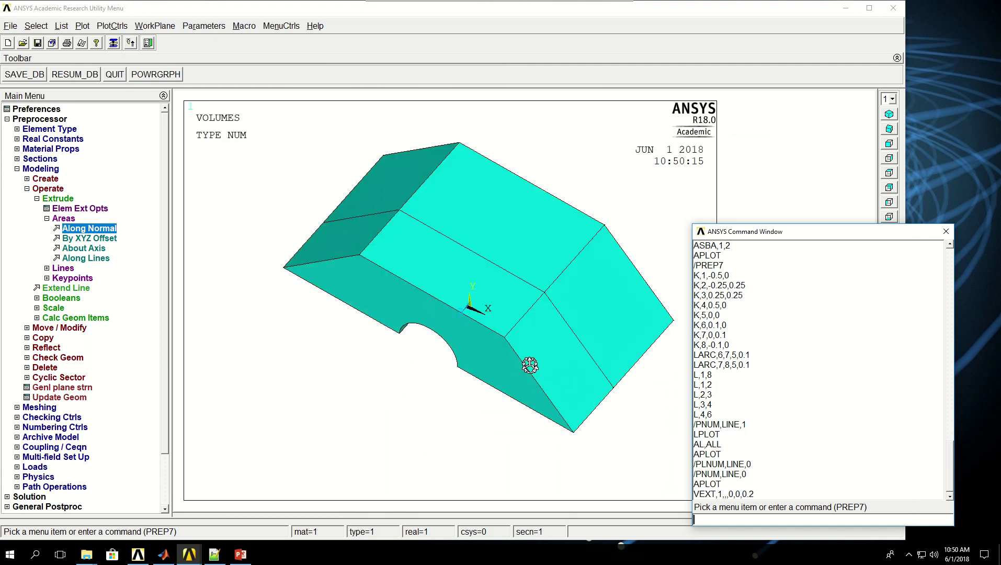
{"action": "right_click_drag", "start_coordinate": [519, 360], "coordinate": [517, 337], "text": "ctrl"}
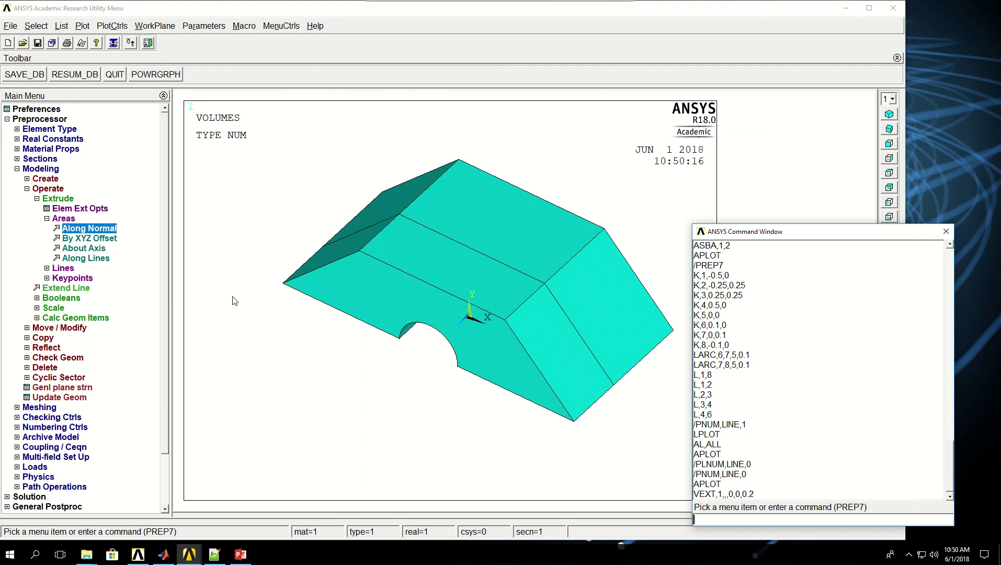